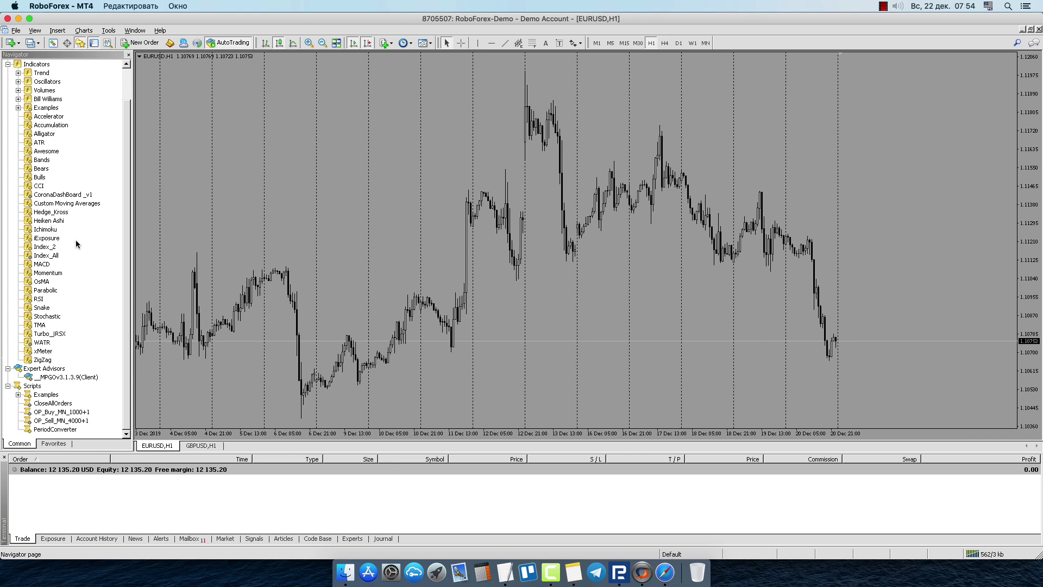
- Attach the Index_All indicator to the EURUSD chart with default settings
click(46, 255)
drag(51, 258, 476, 263)
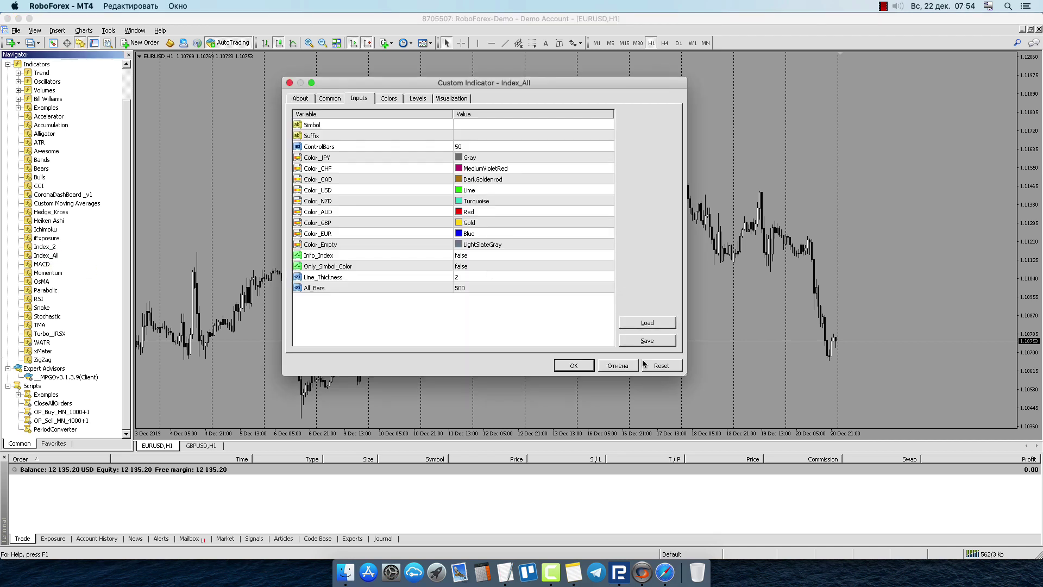
click(582, 366)
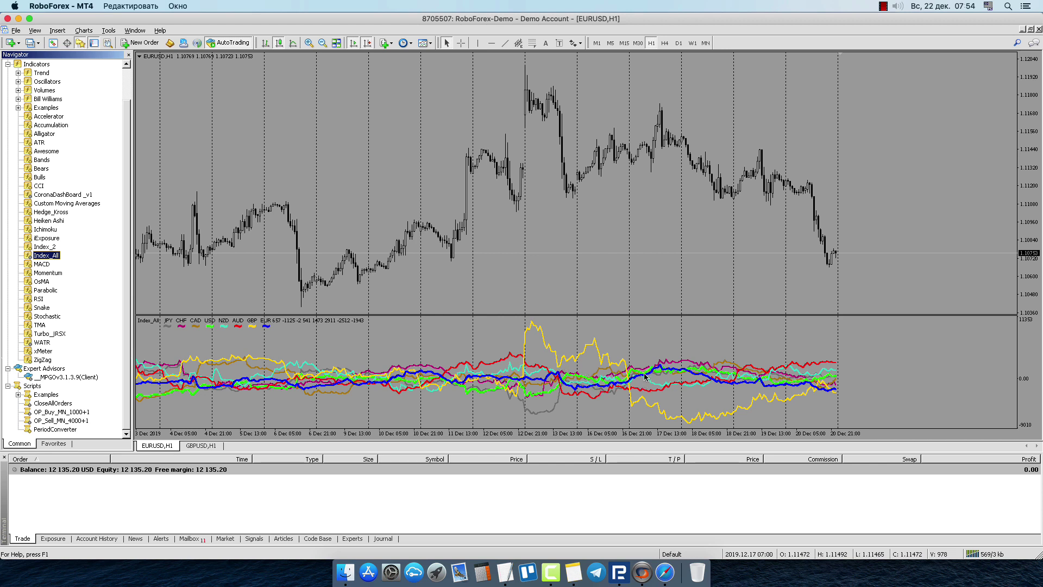
- Set Index_All's Only_Simbol_Color to true so only USD and EUR are coloured
double_click(560, 369)
click(477, 266)
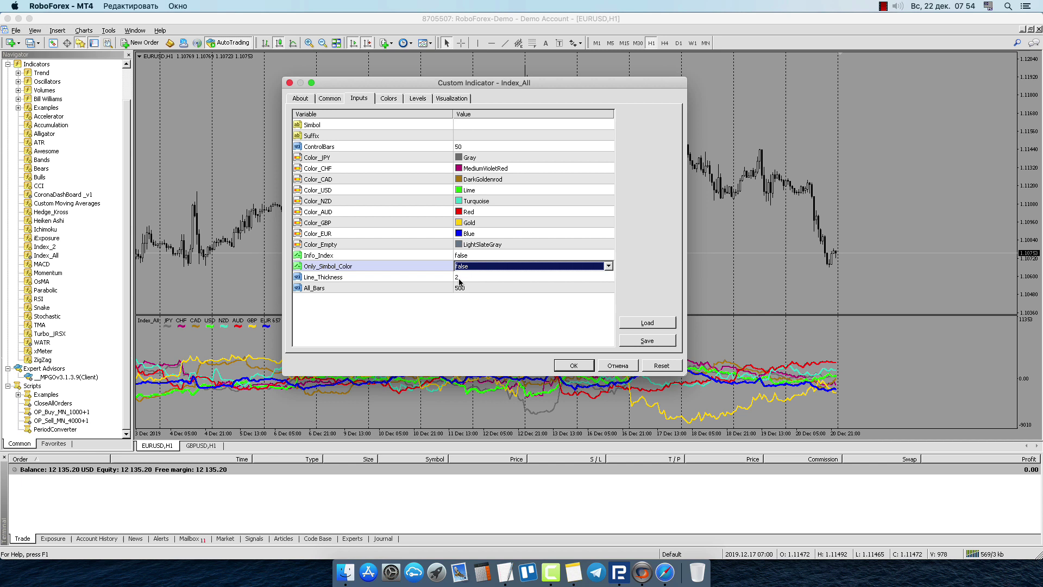
click(468, 267)
click(469, 277)
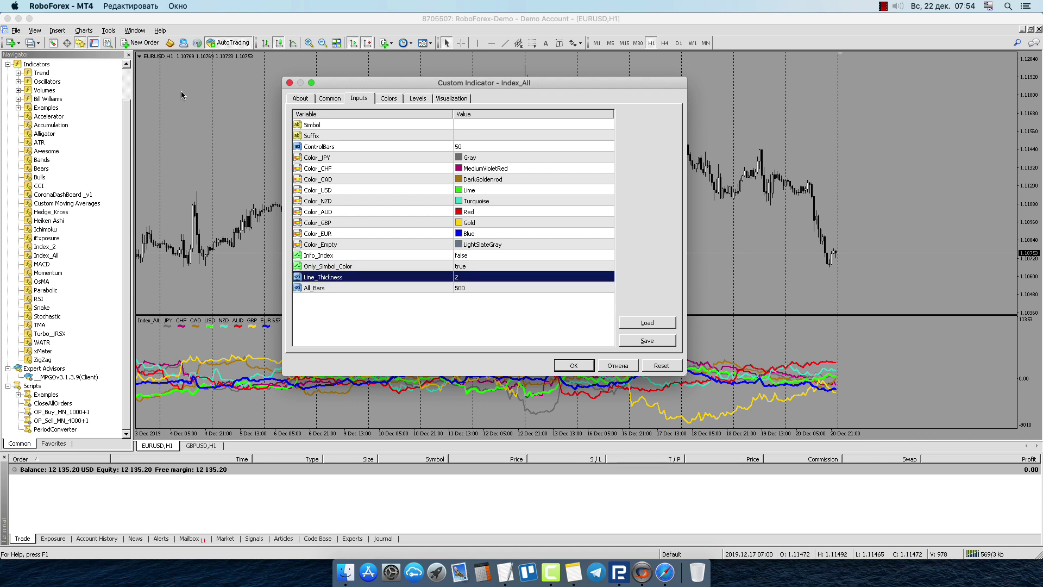
click(568, 367)
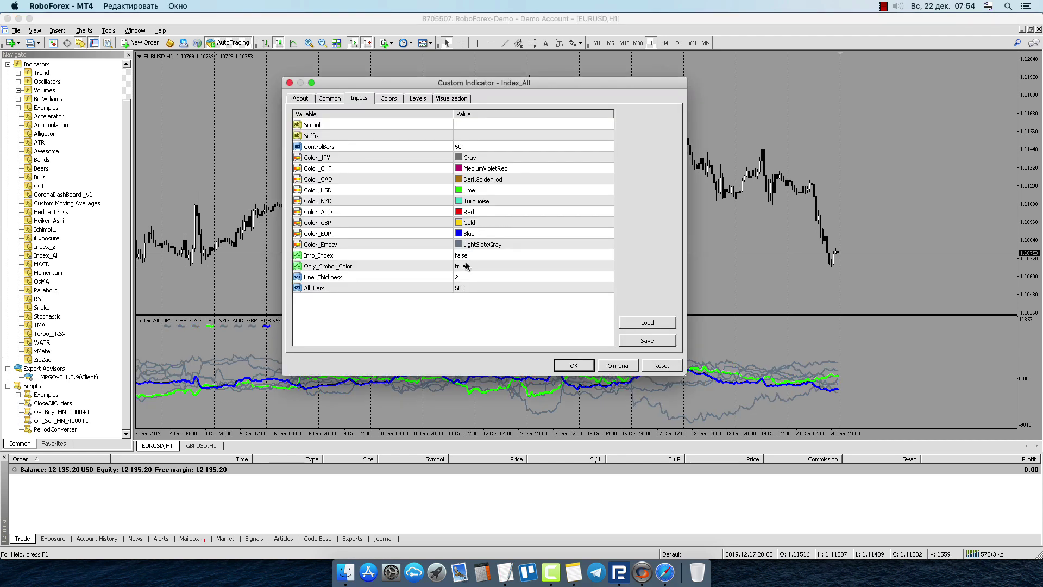
- Set Index_All's Info_Index to true and Only_Simbol_Color back to false
click(468, 266)
click(467, 255)
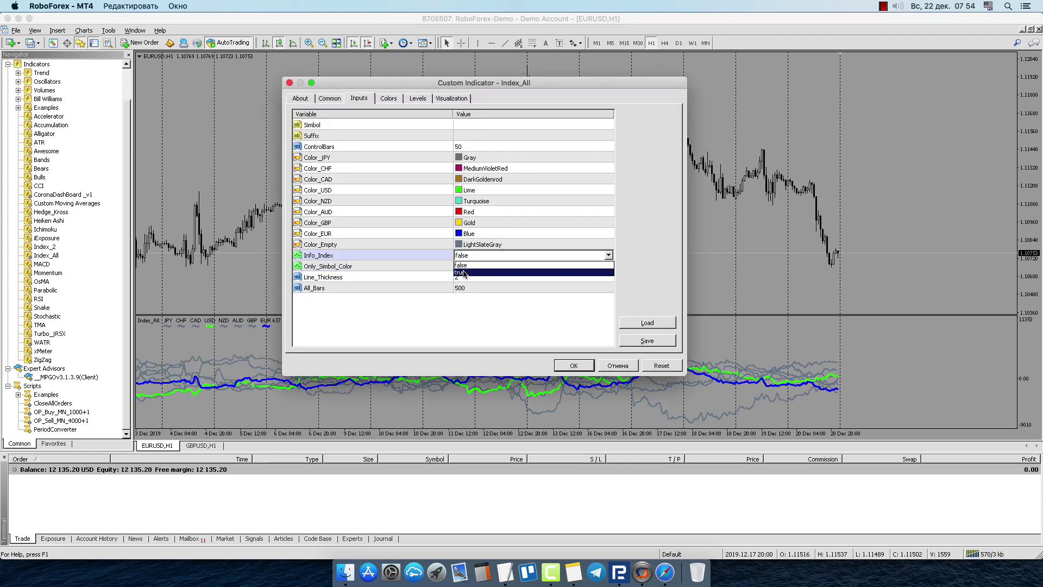
click(465, 266)
click(465, 266)
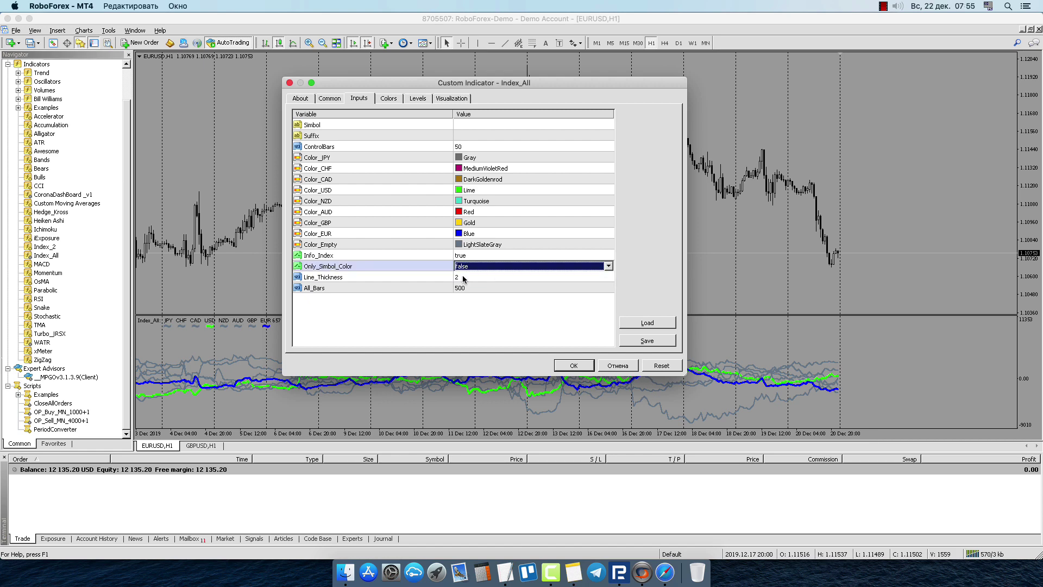
click(466, 278)
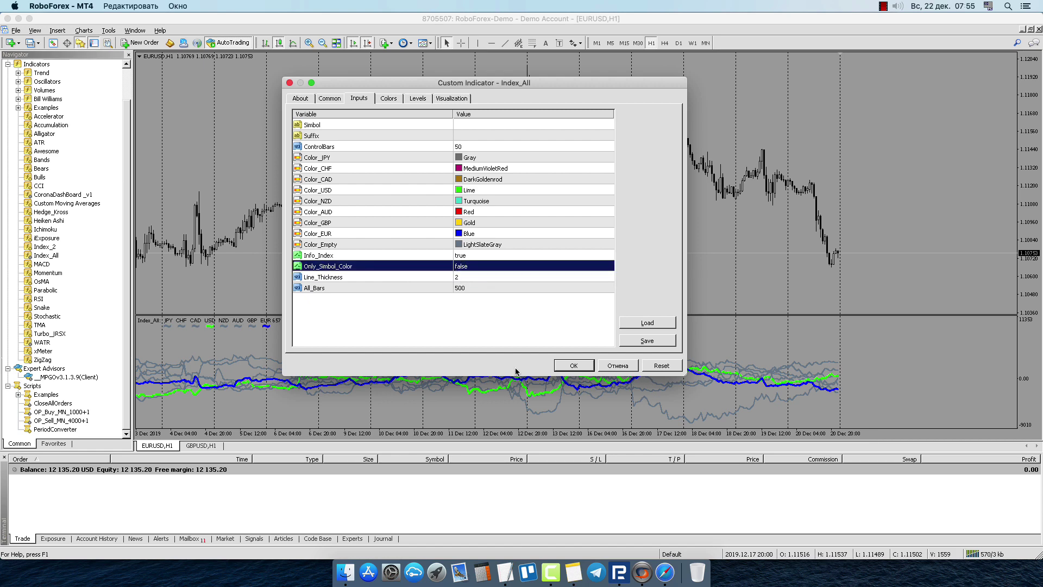
click(574, 367)
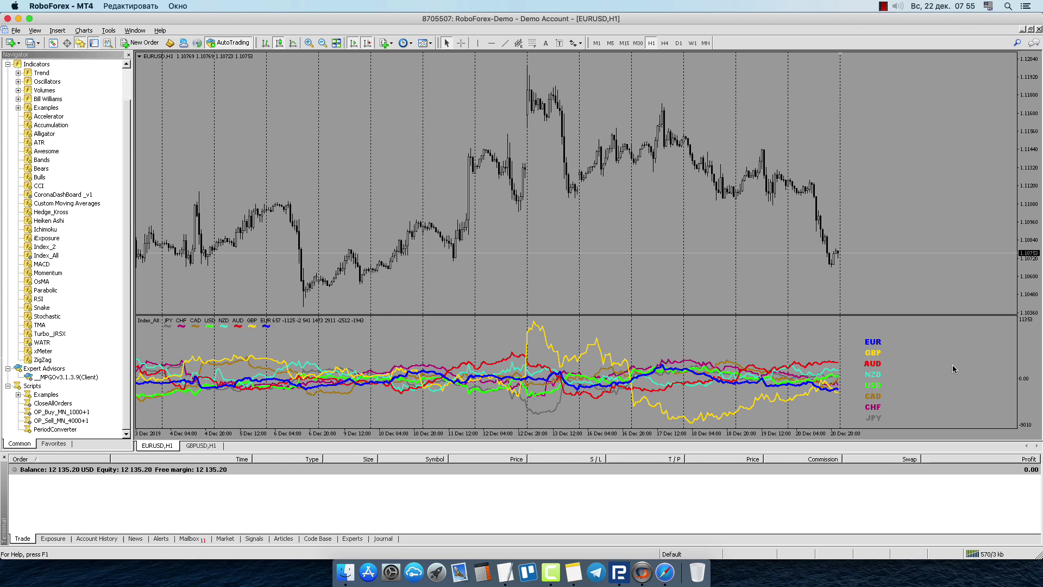
- Recheck the Index_All Info_Index setting and close the properties unchanged
double_click(796, 368)
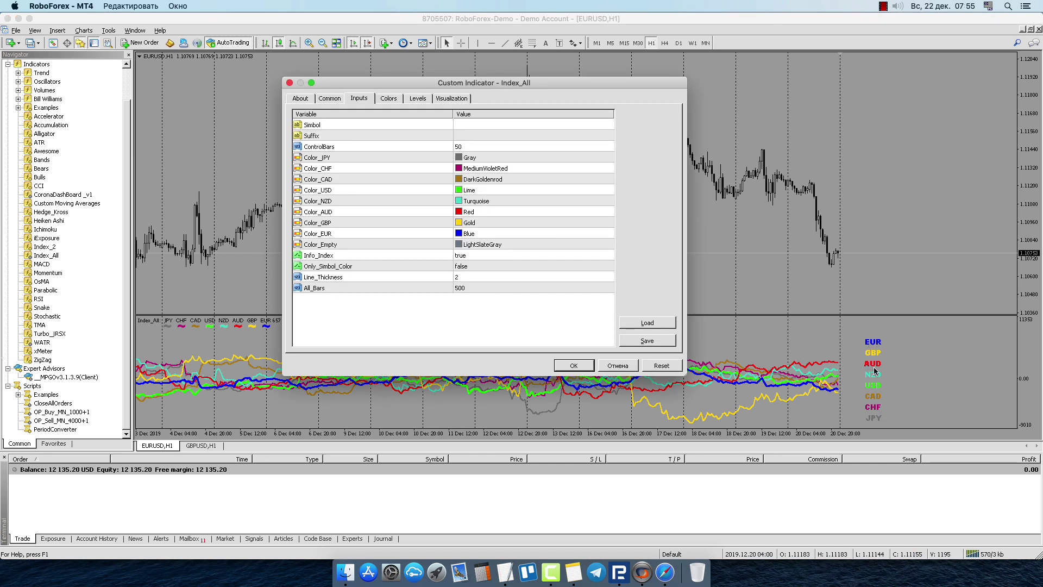
click(500, 255)
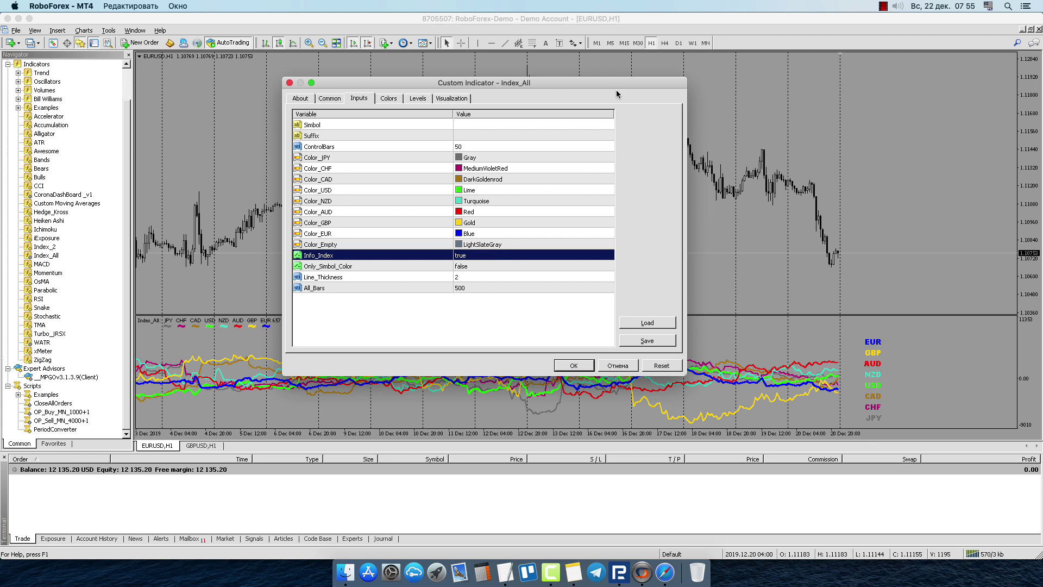
click(289, 83)
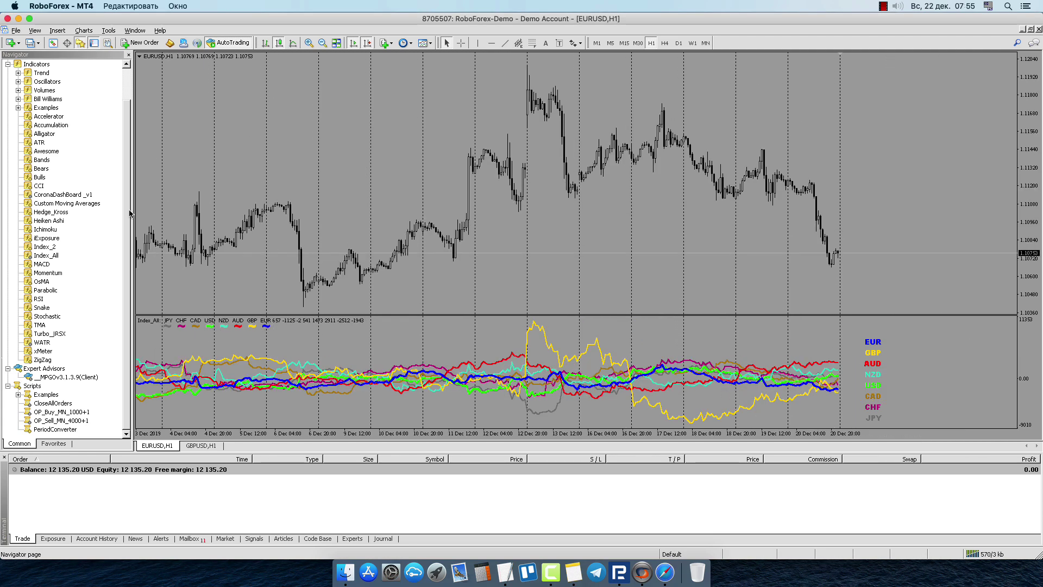
- Attach the MPGOv3.1.3.9(Client) expert to the chart and view its Inputs tab
scroll(131, 213, up, 2)
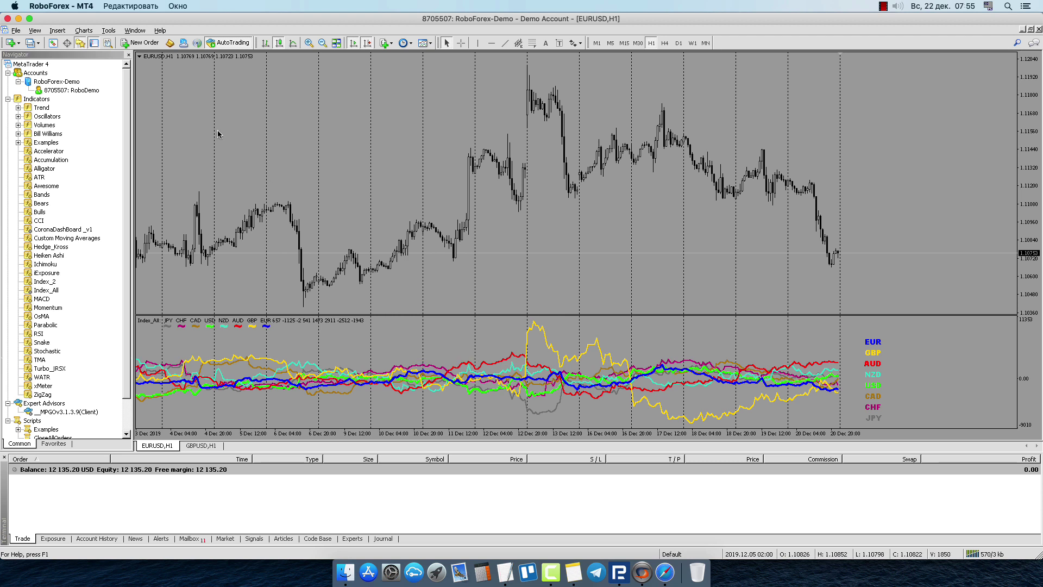
scroll(48, 261, down, 2)
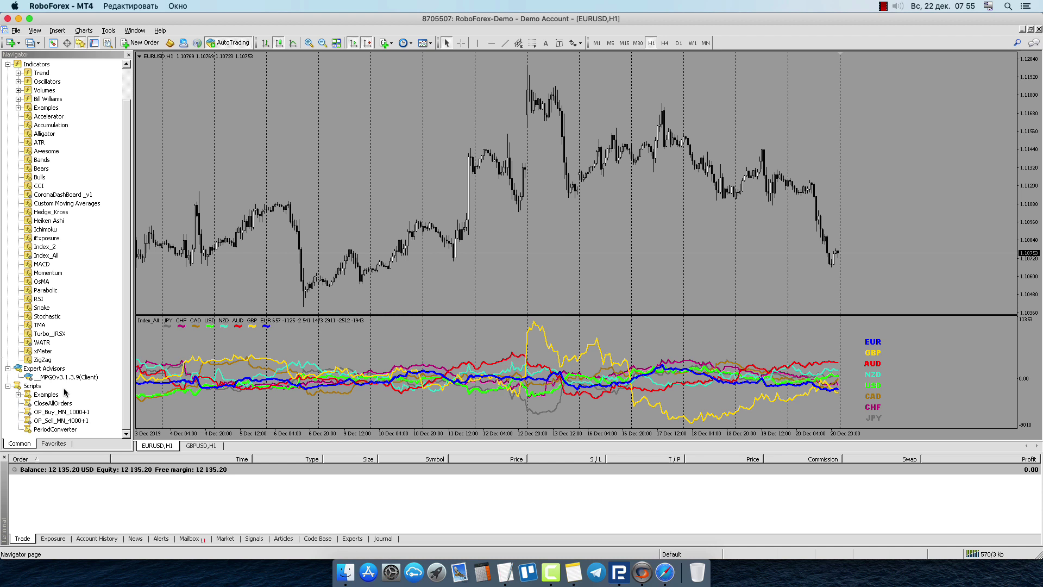
double_click(72, 377)
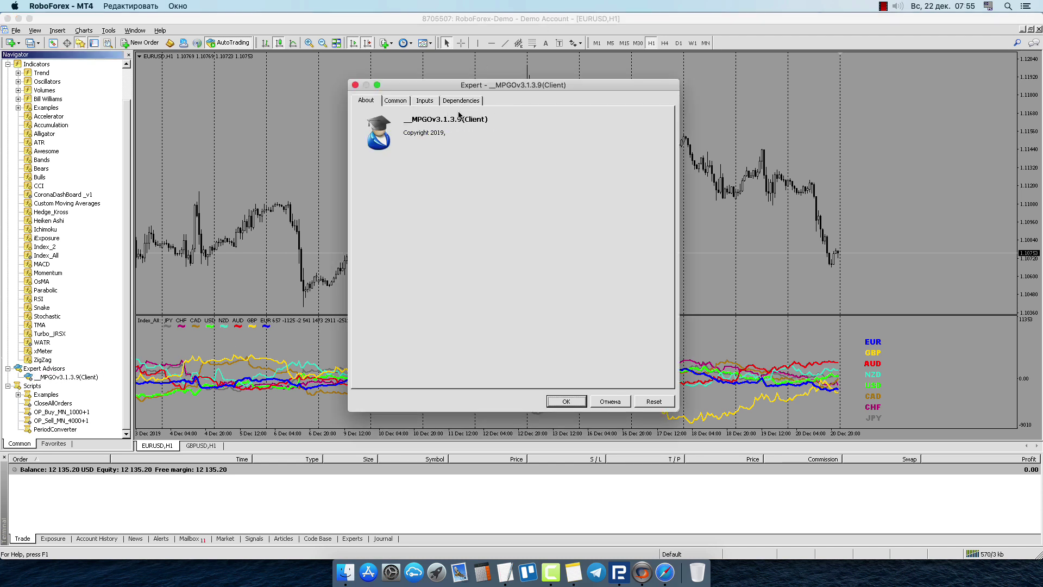
drag(533, 80, 493, 51)
click(361, 71)
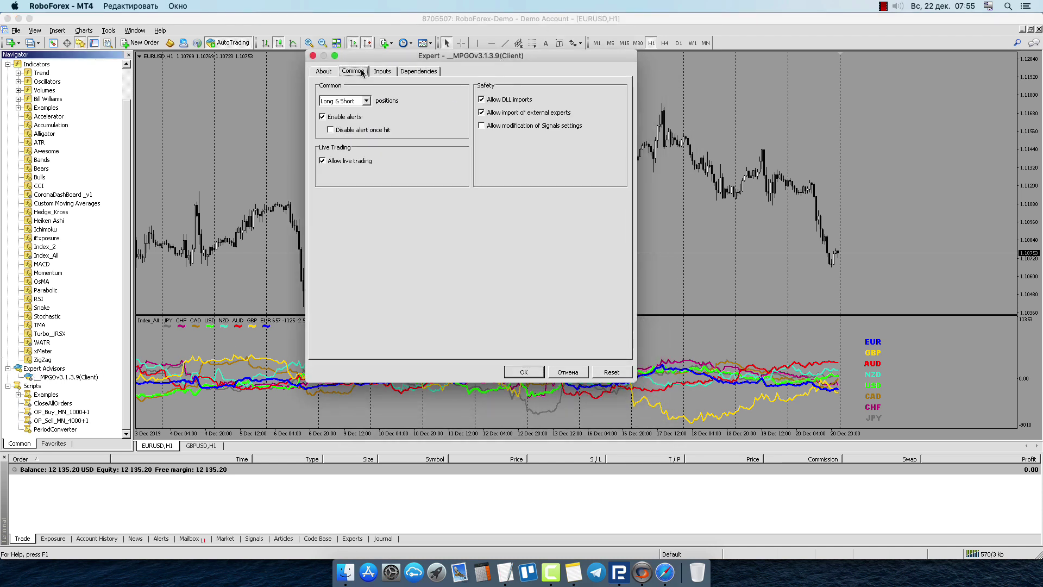
click(381, 72)
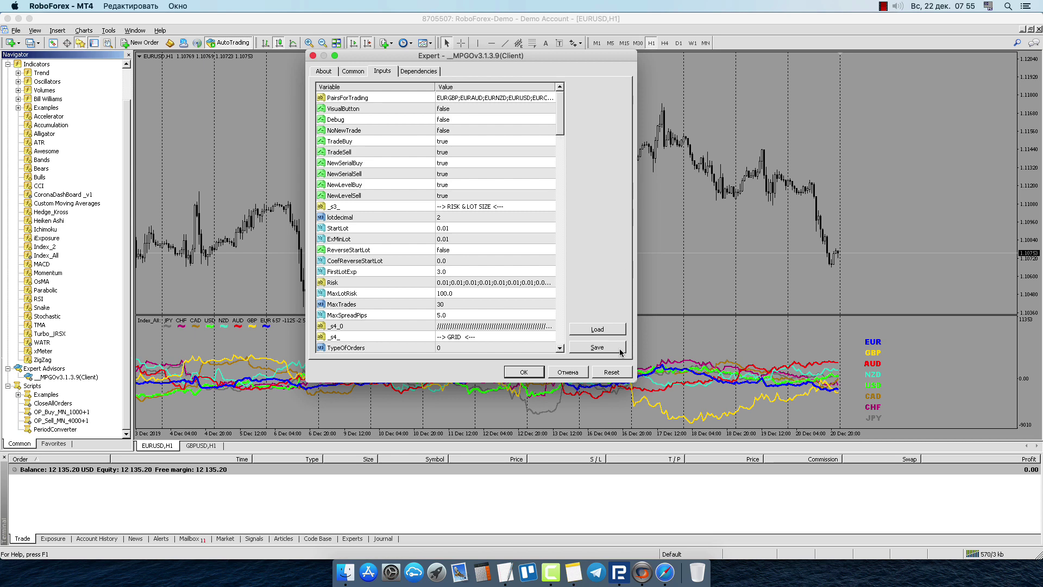
- Widen and reposition the expert dialog to read full values like PairsForTrading
drag(636, 380, 1039, 361)
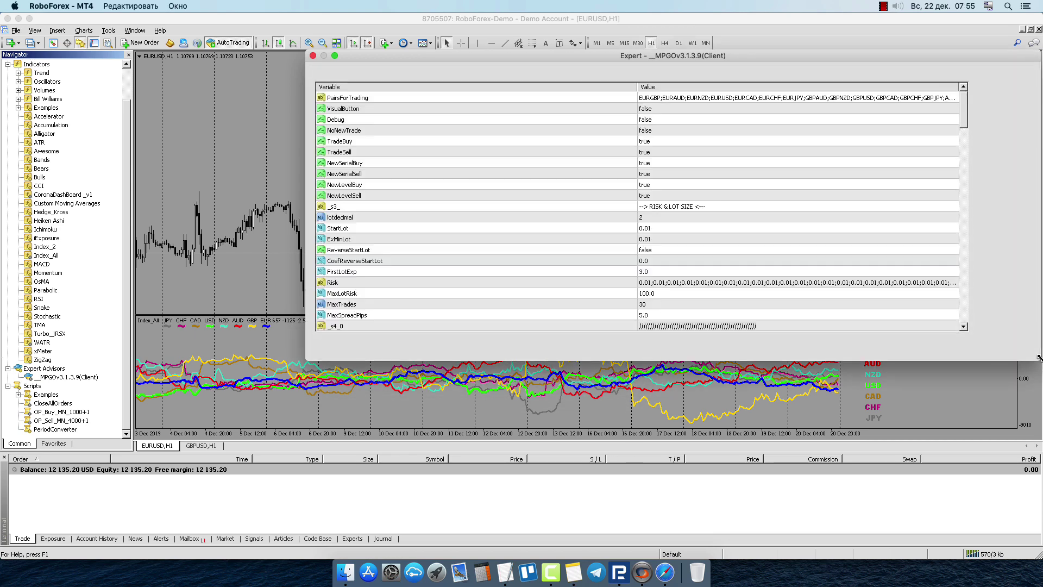
click(808, 101)
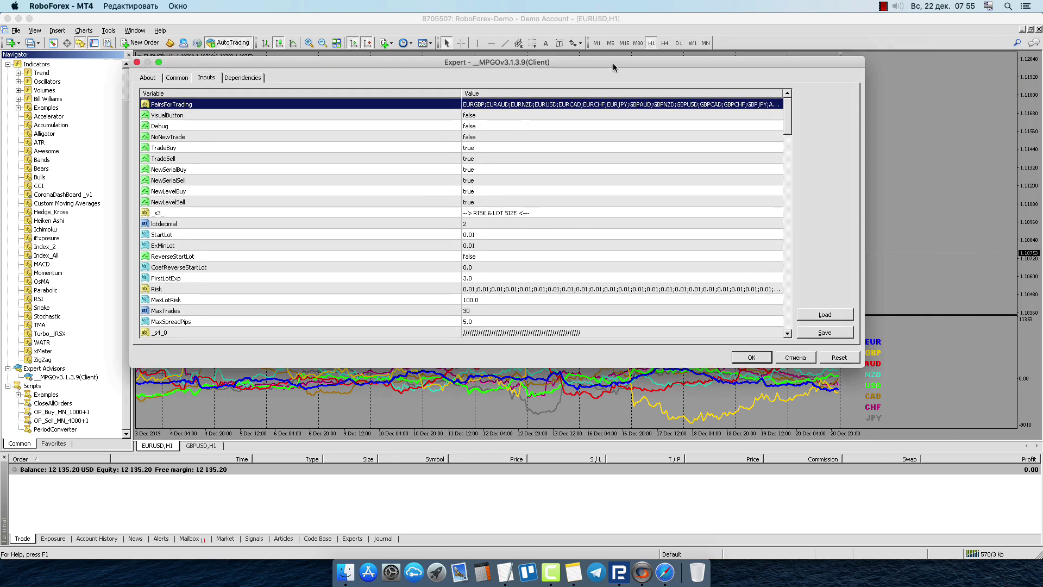
drag(793, 60, 615, 66)
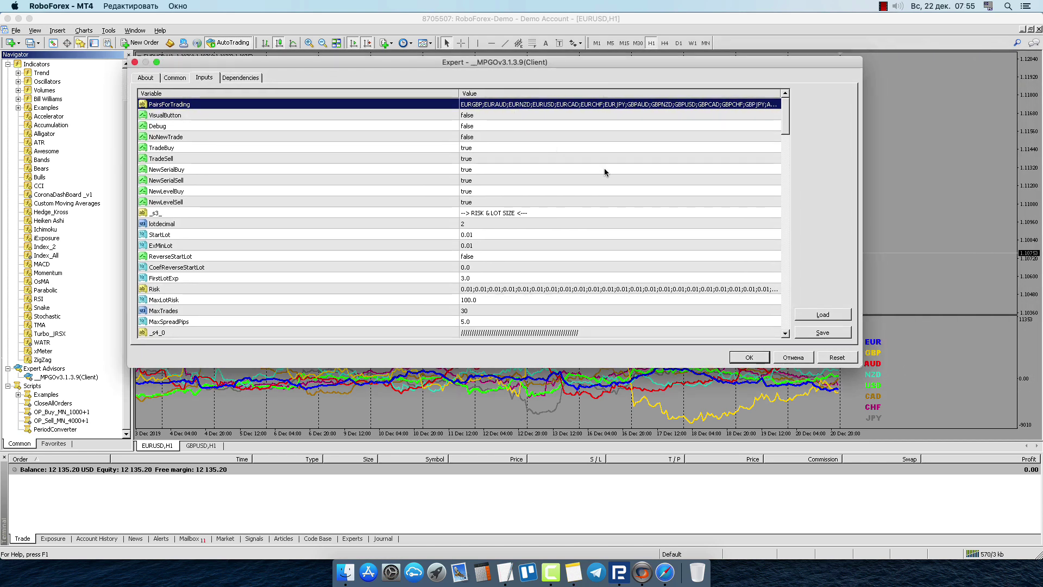
drag(787, 117, 787, 122)
scroll(787, 123, up, 1)
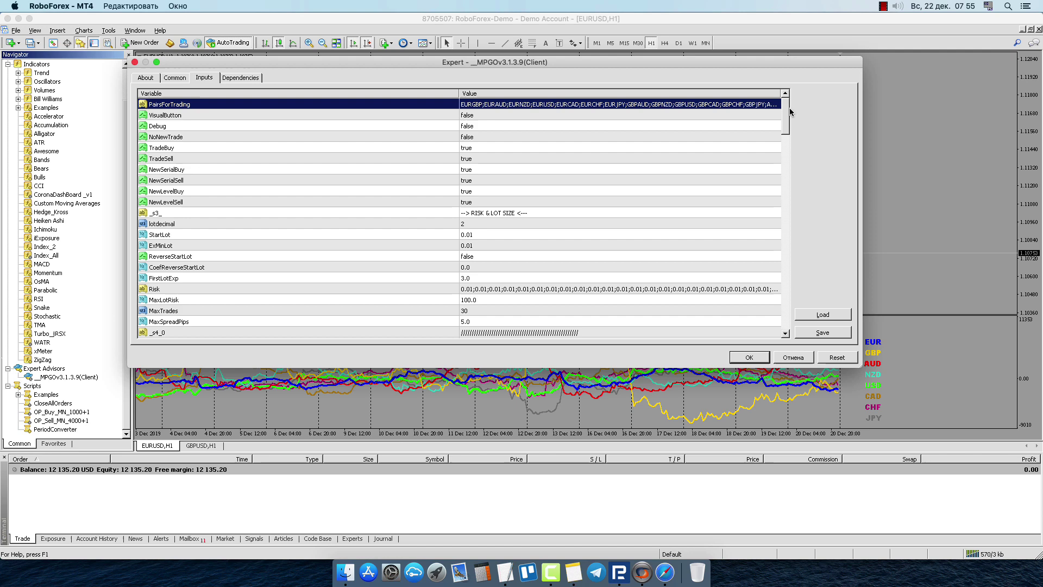
drag(733, 62, 739, 21)
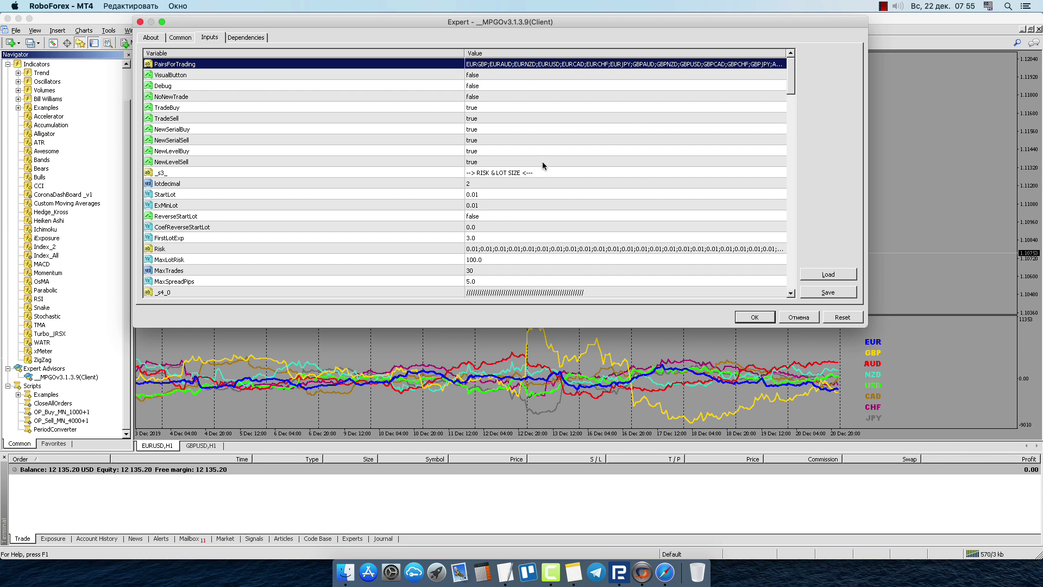
click(532, 183)
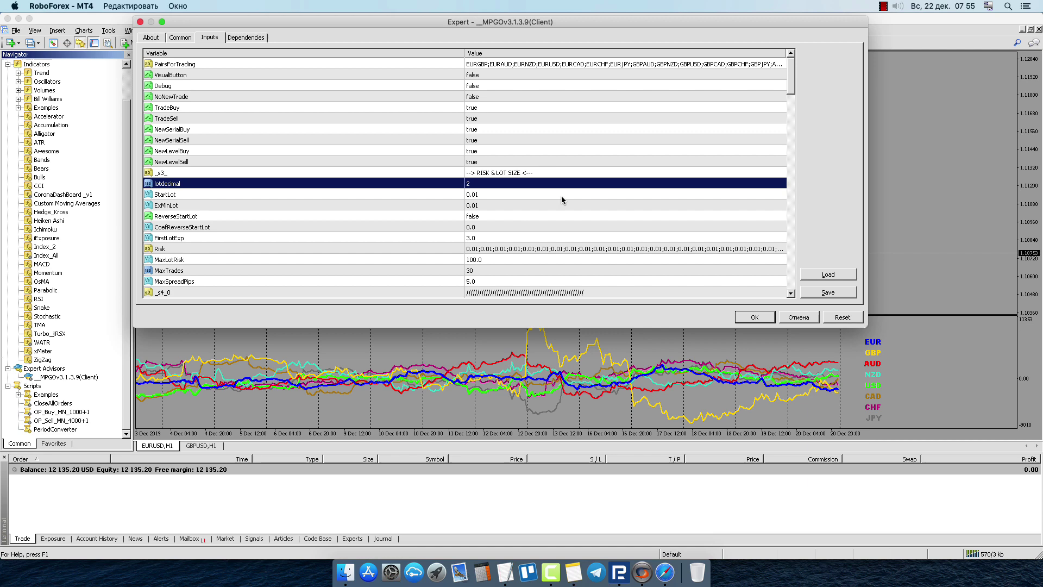
scroll(555, 207, down, 10)
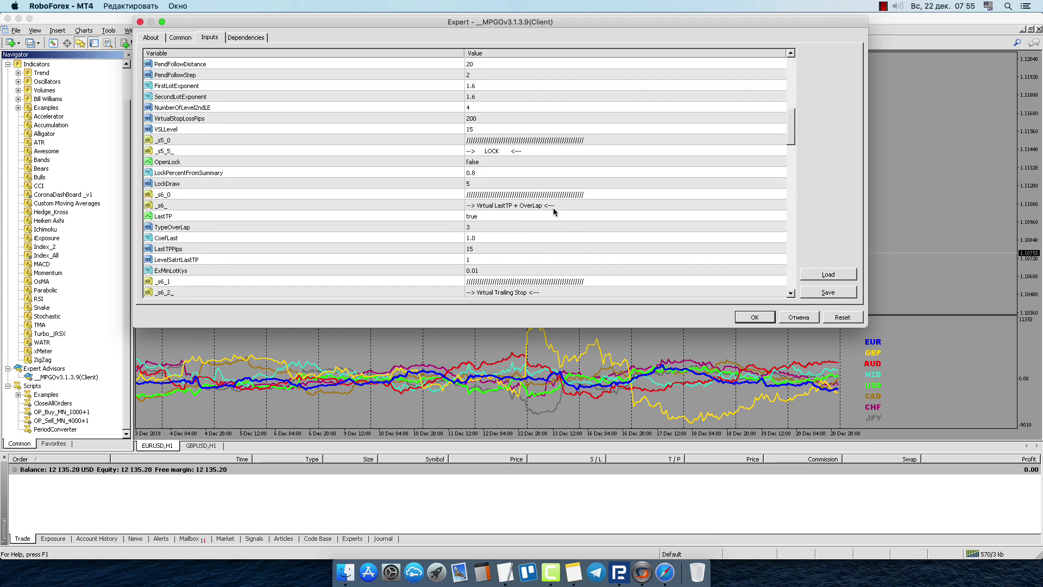
scroll(553, 207, down, 2)
scroll(554, 209, down, 3)
scroll(556, 212, down, 4)
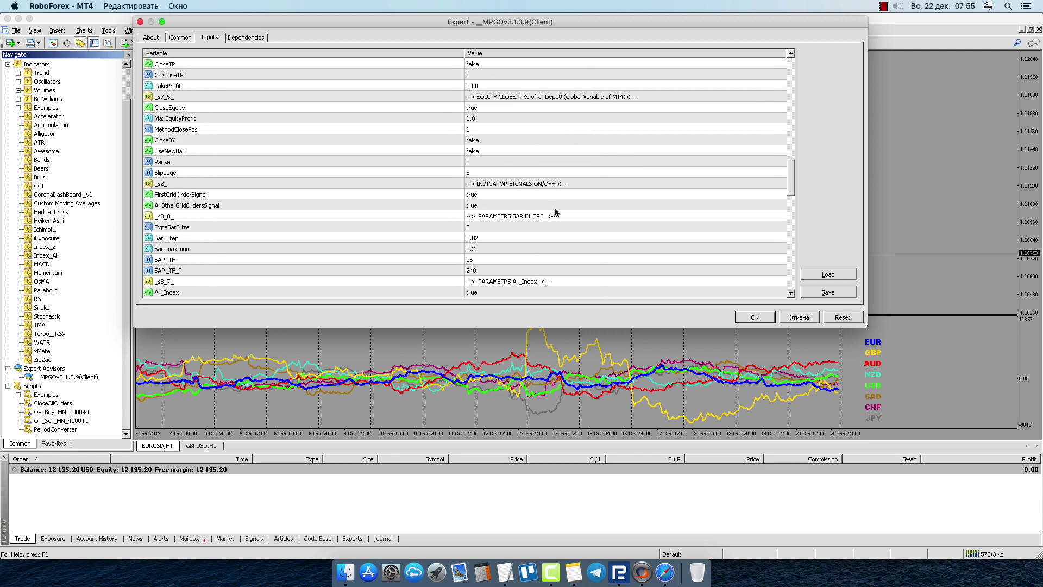
click(496, 205)
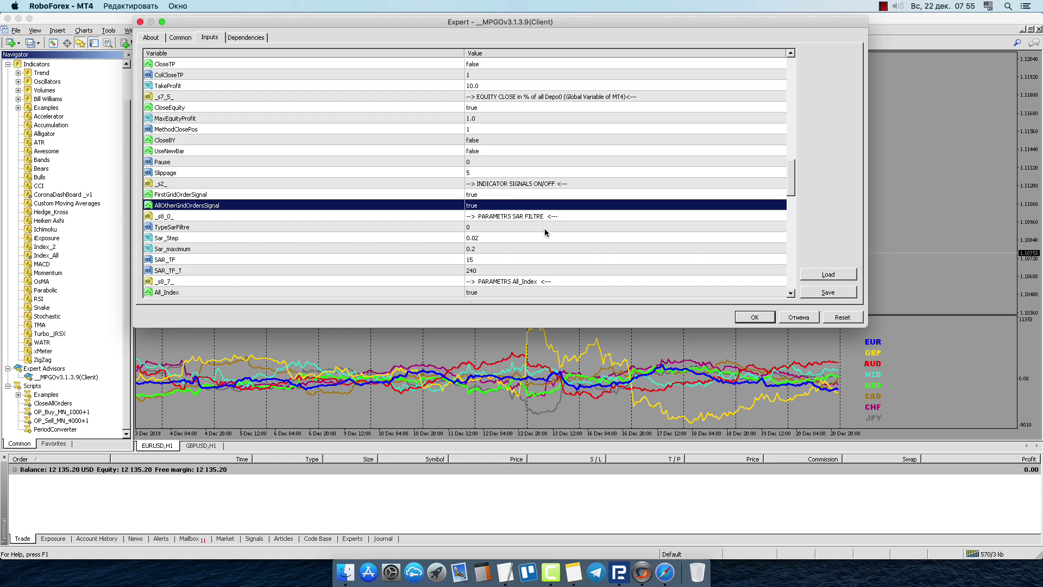
scroll(546, 233, down, 5)
scroll(536, 217, up, 1)
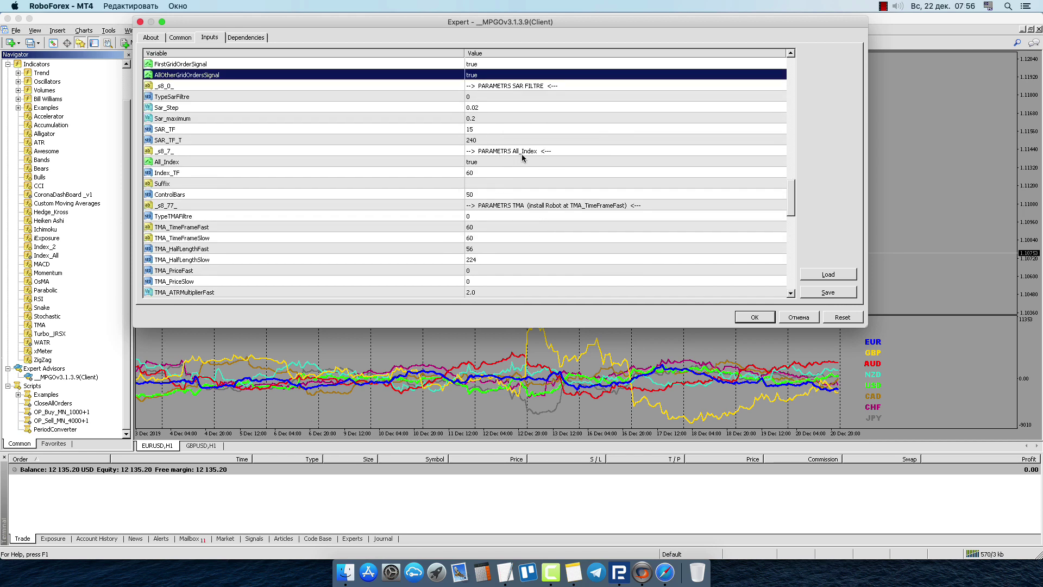
click(501, 152)
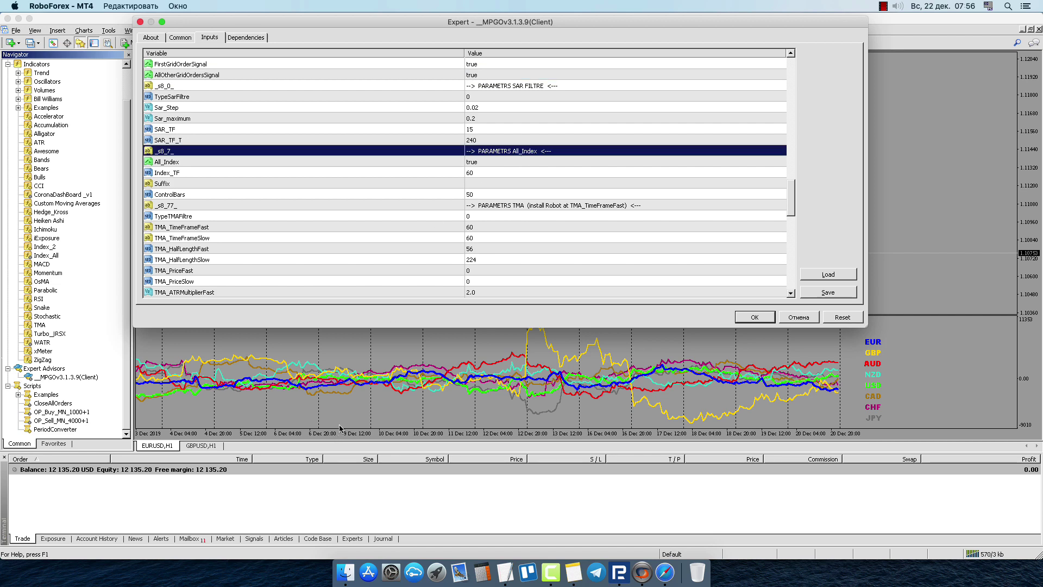
drag(252, 23, 389, 42)
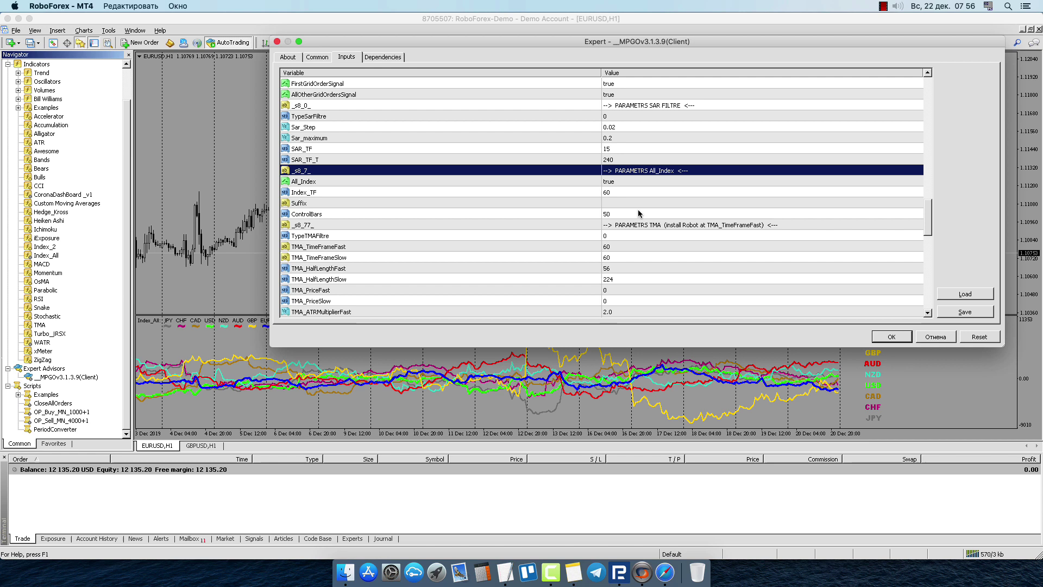
click(626, 184)
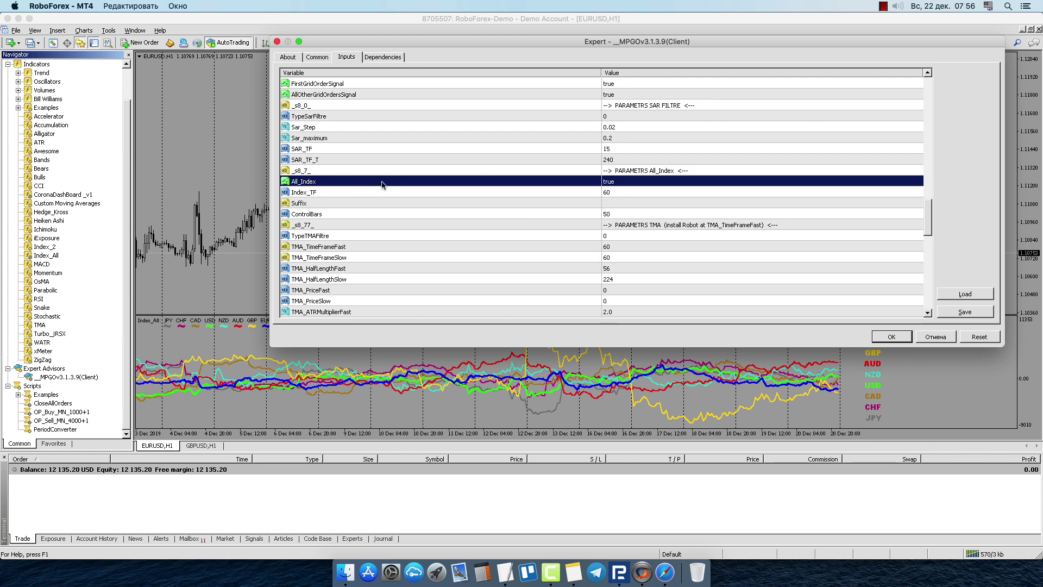
click(620, 192)
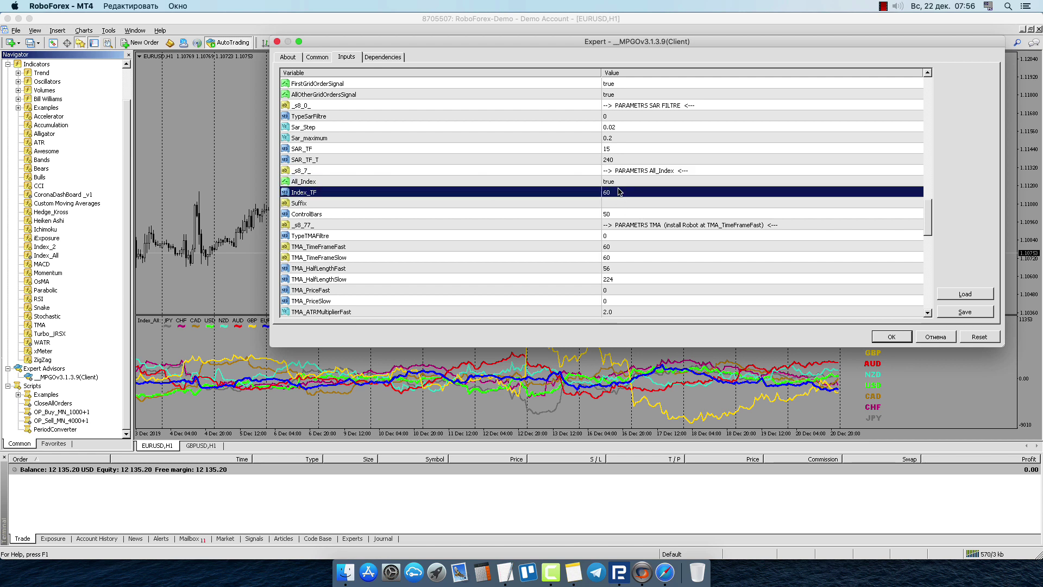
click(616, 215)
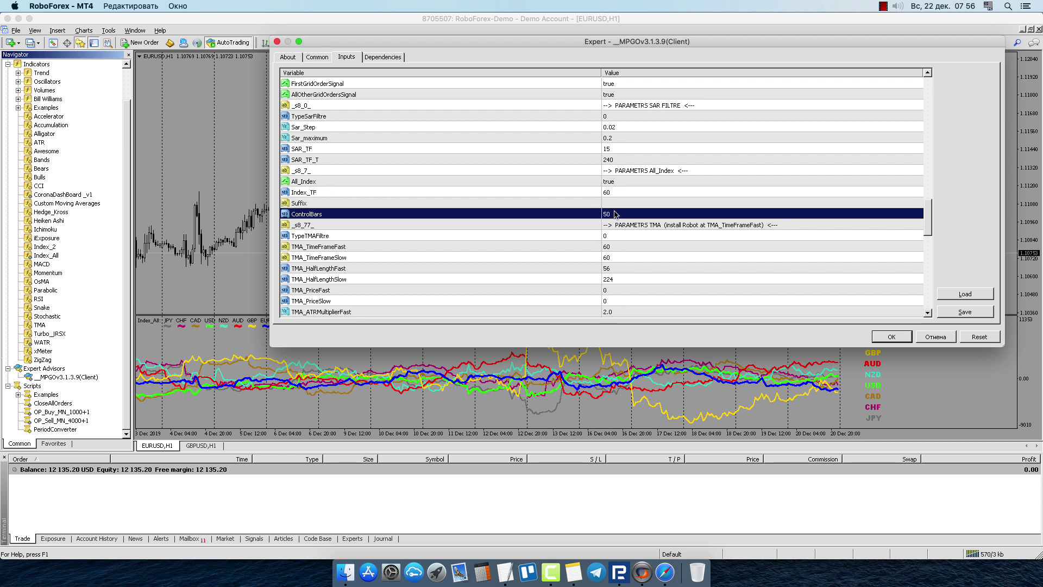
click(622, 207)
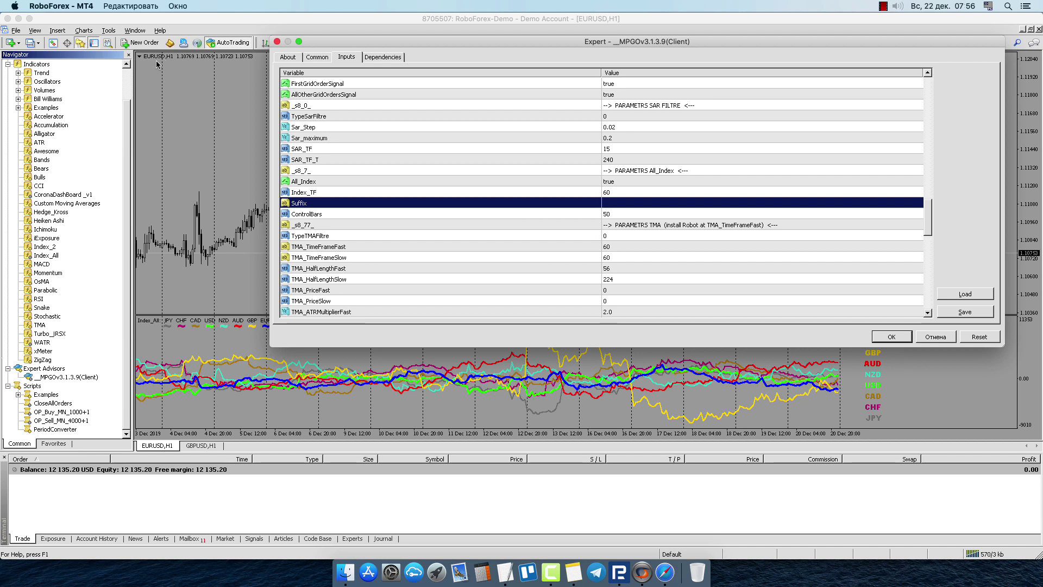
click(608, 204)
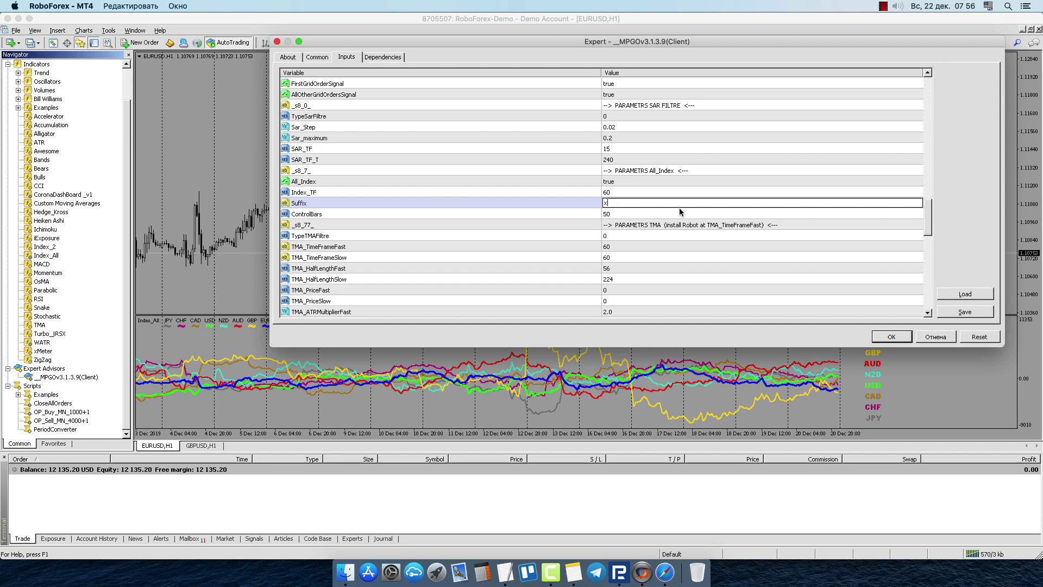
text(x)
key(BackSpace)
key(Return)
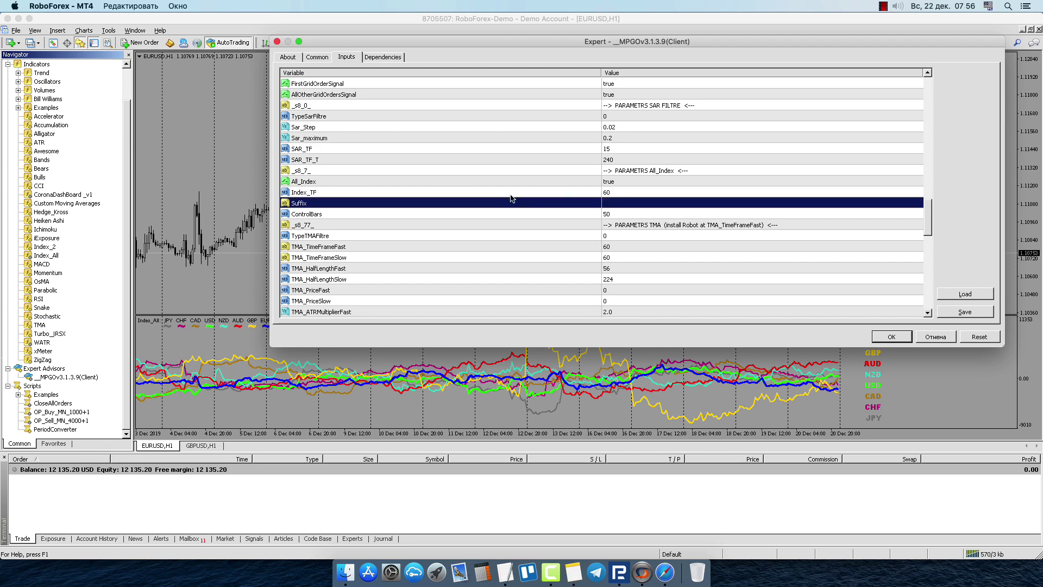
- Scroll the MPGO expert's Inputs list back to the top
scroll(668, 290, down, 4)
scroll(668, 272, down, 10)
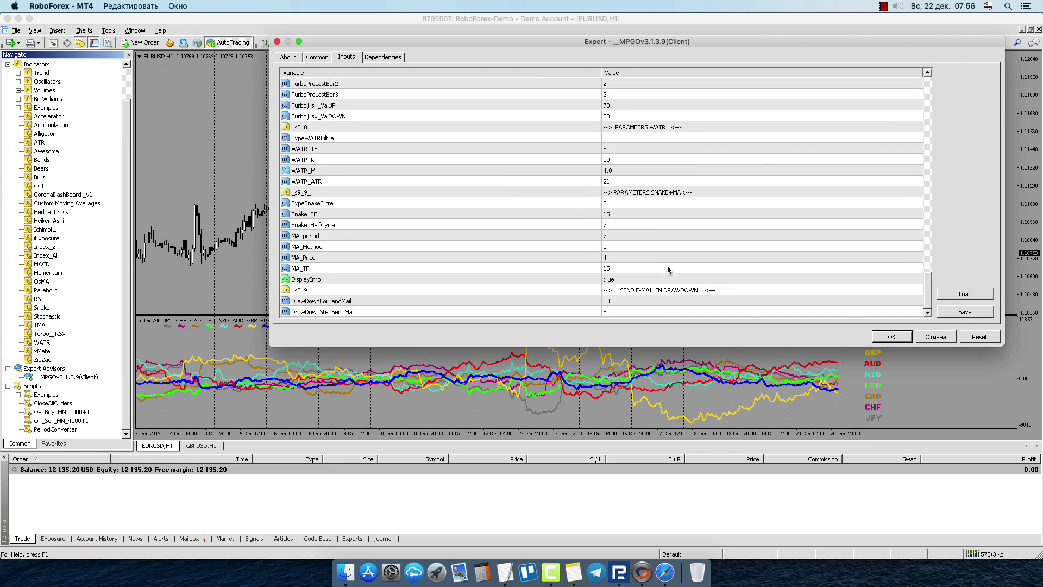
scroll(644, 204, up, 3)
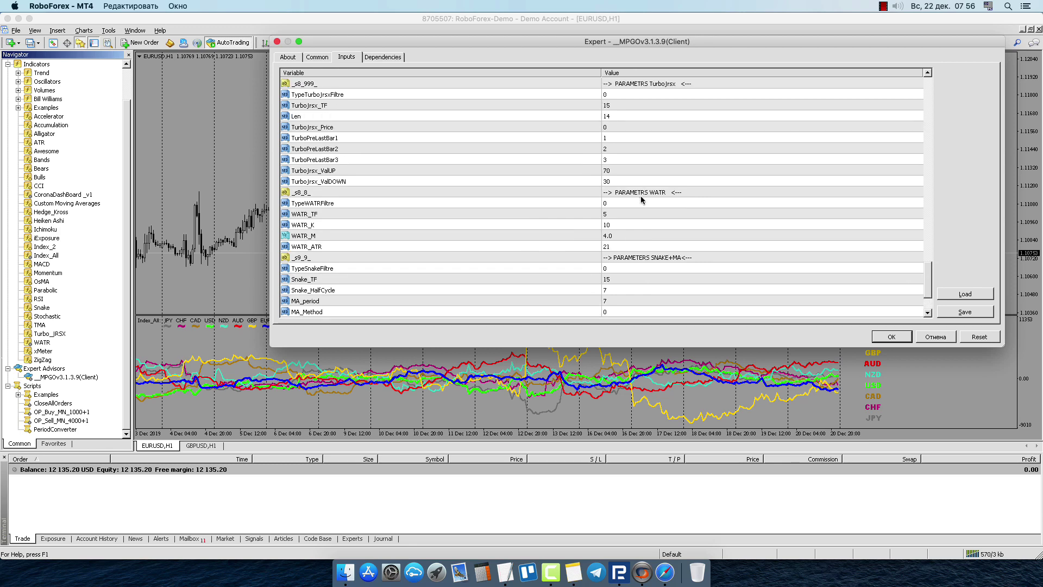
scroll(642, 206, up, 3)
scroll(648, 220, up, 3)
scroll(649, 221, down, 3)
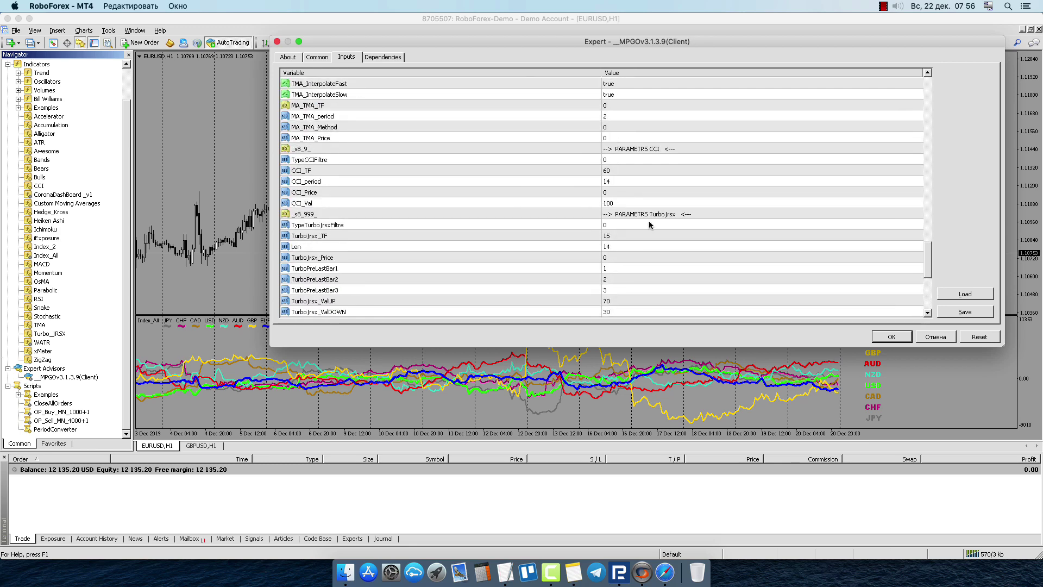
scroll(648, 220, down, 3)
scroll(649, 221, up, 3)
scroll(648, 231, up, 2)
scroll(647, 247, up, 2)
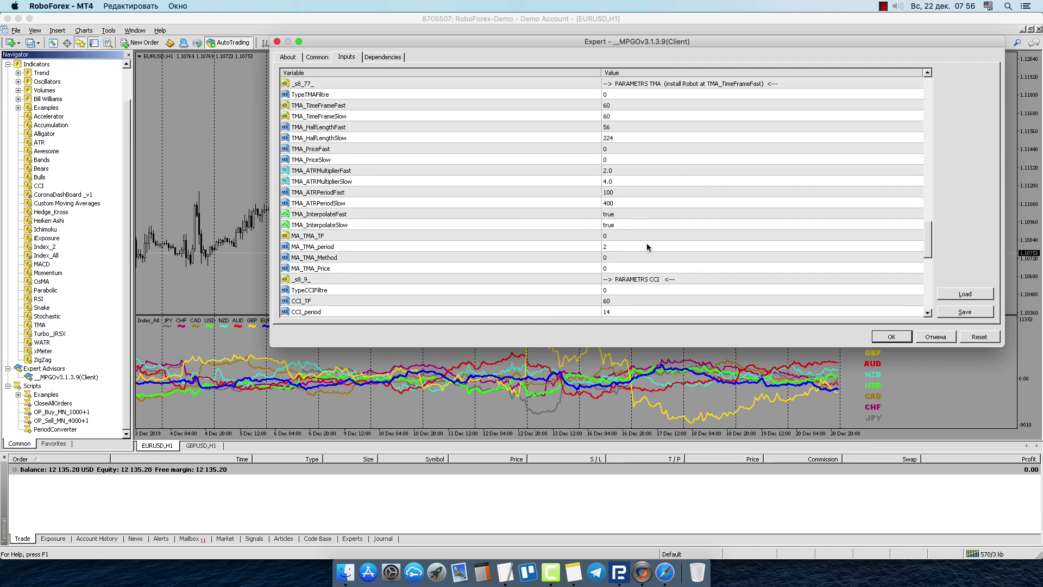
scroll(630, 269, up, 1)
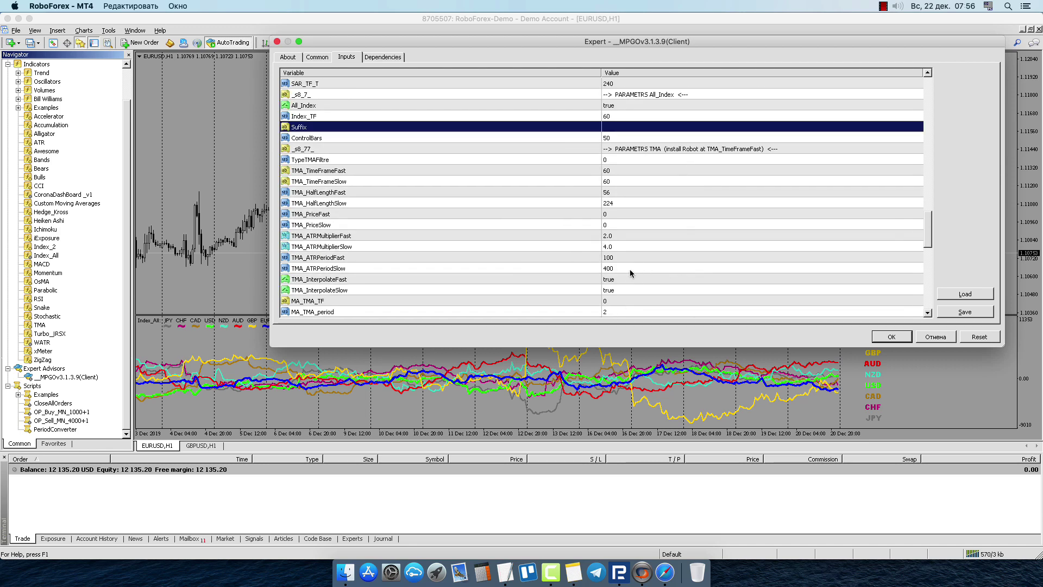
scroll(630, 269, up, 2)
scroll(630, 269, up, 2)
scroll(630, 269, up, 1)
scroll(630, 269, up, 2)
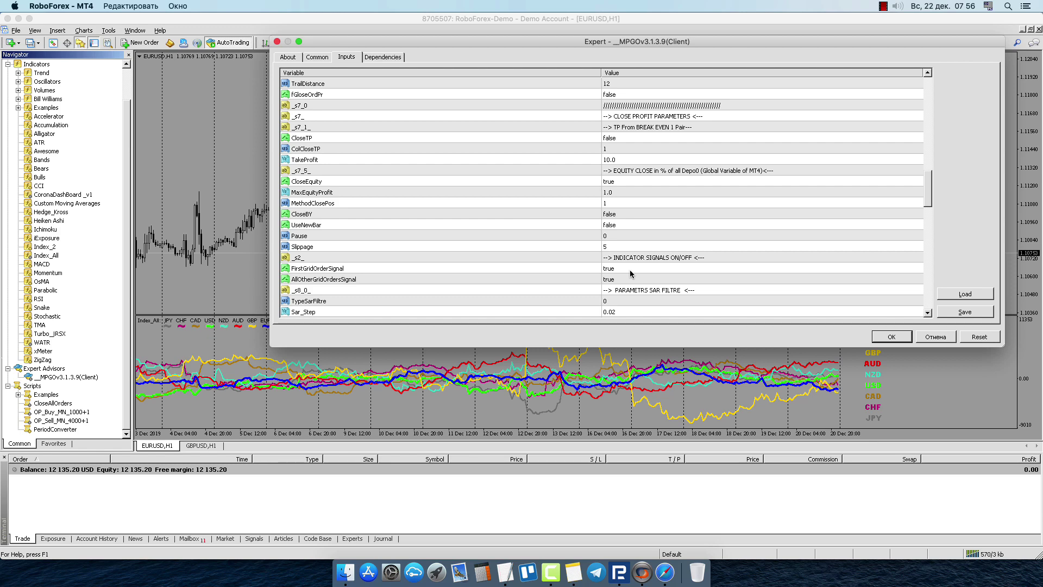
scroll(744, 242, down, 2)
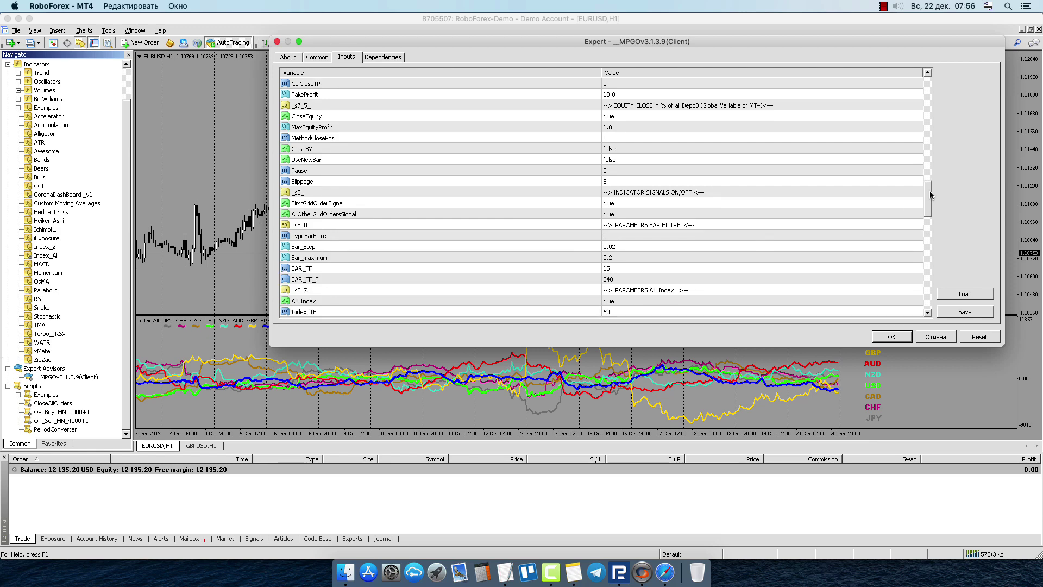
- Move the expert dialog left and close it without saving changes
drag(931, 194, 902, 69)
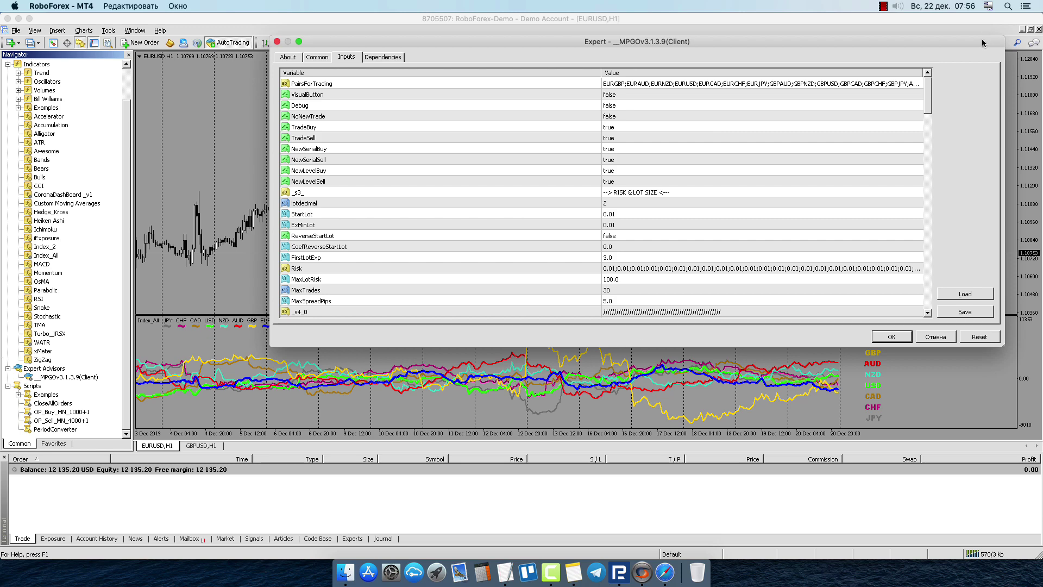
drag(982, 43, 886, 71)
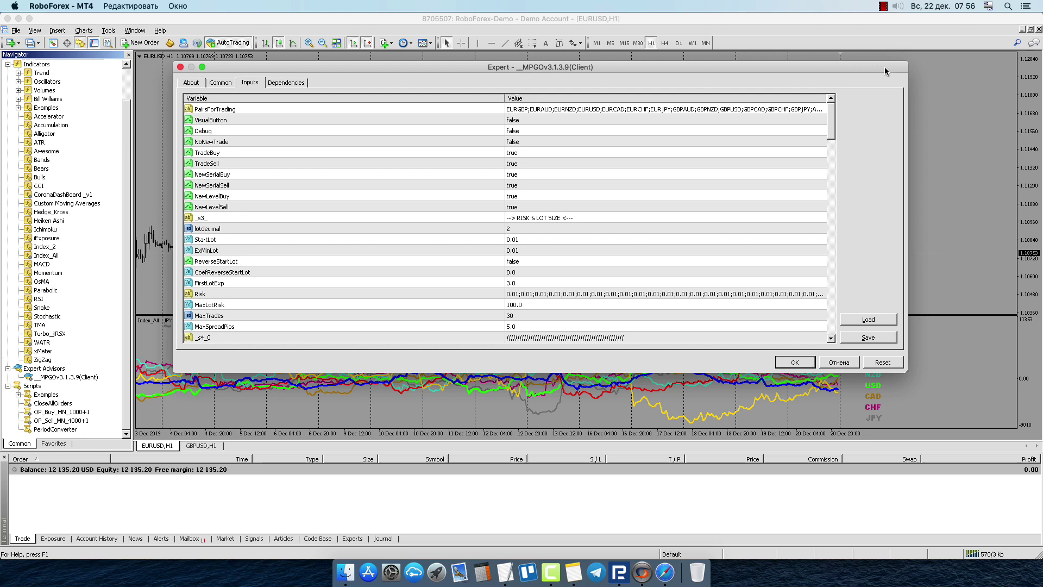
click(179, 67)
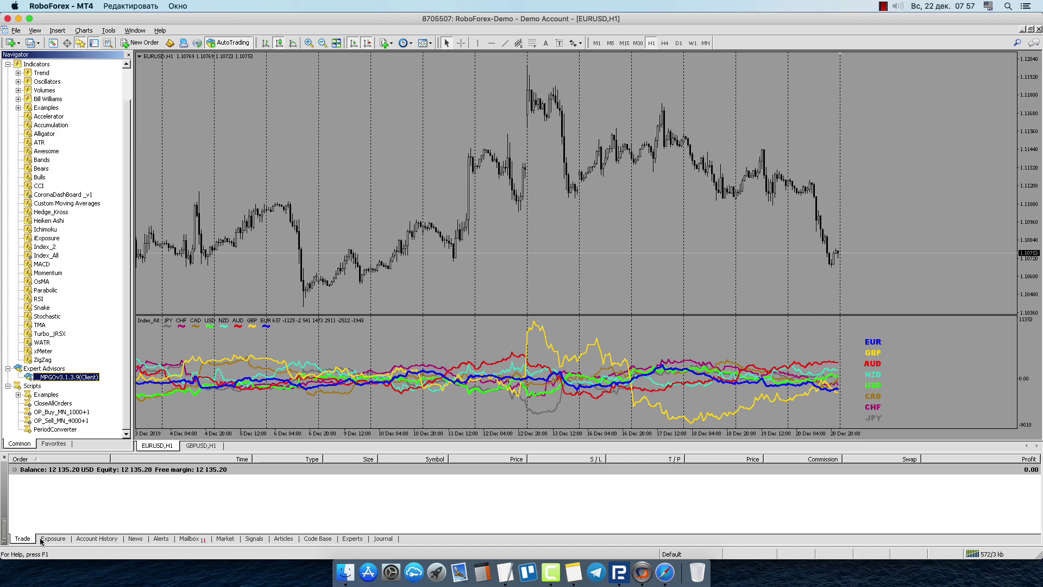
- Hide the Terminal with Ctrl+T, expand the Index_All pane over the chart, and zoom in
key(ctrl+t)
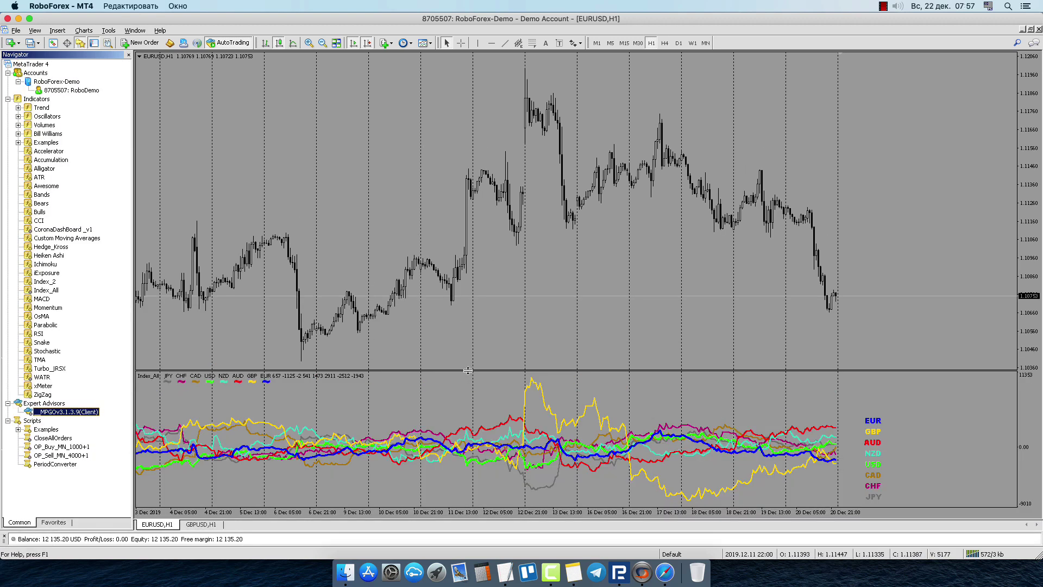
mouse_move(465, 367)
mouse_down()
mouse_move(465, 66)
mouse_move(465, 89)
mouse_up()
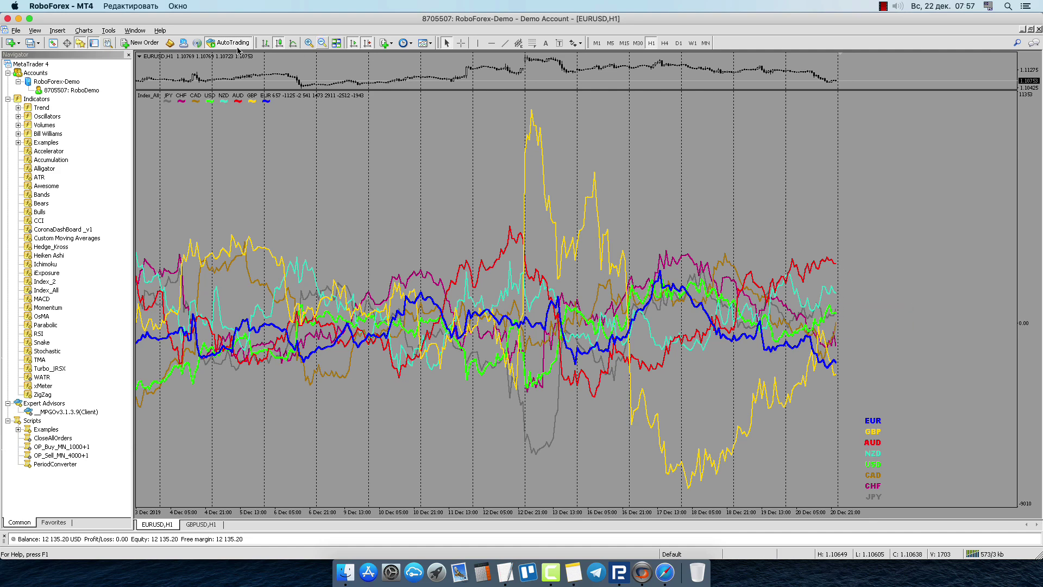
click(309, 43)
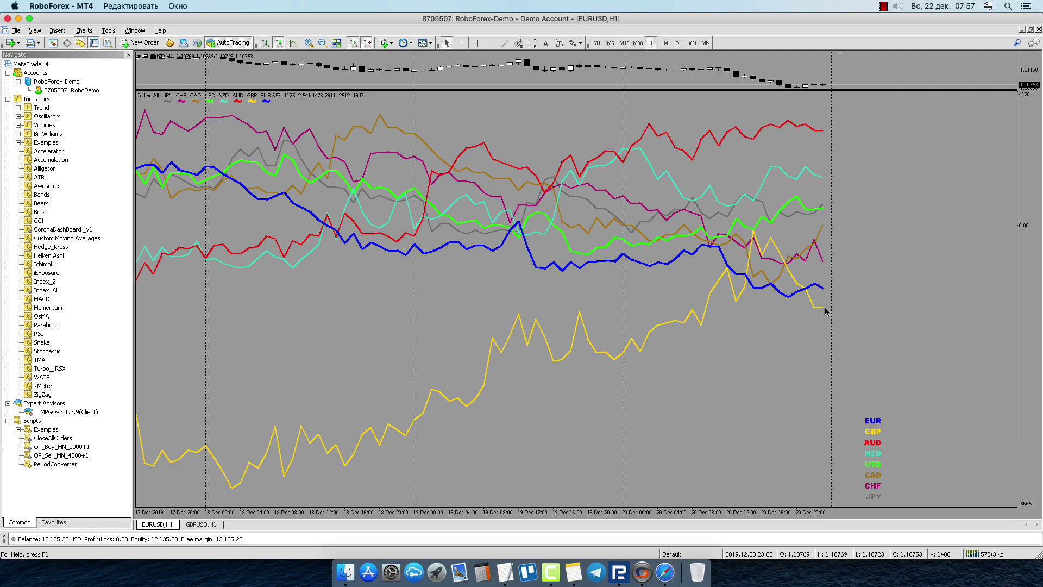
- In the TextEdit note, select the word Sell from the EURNZD line
click(507, 569)
mouse_move(261, 133)
mouse_down()
mouse_move(217, 115)
mouse_move(212, 98)
mouse_up()
drag(247, 196, 213, 181)
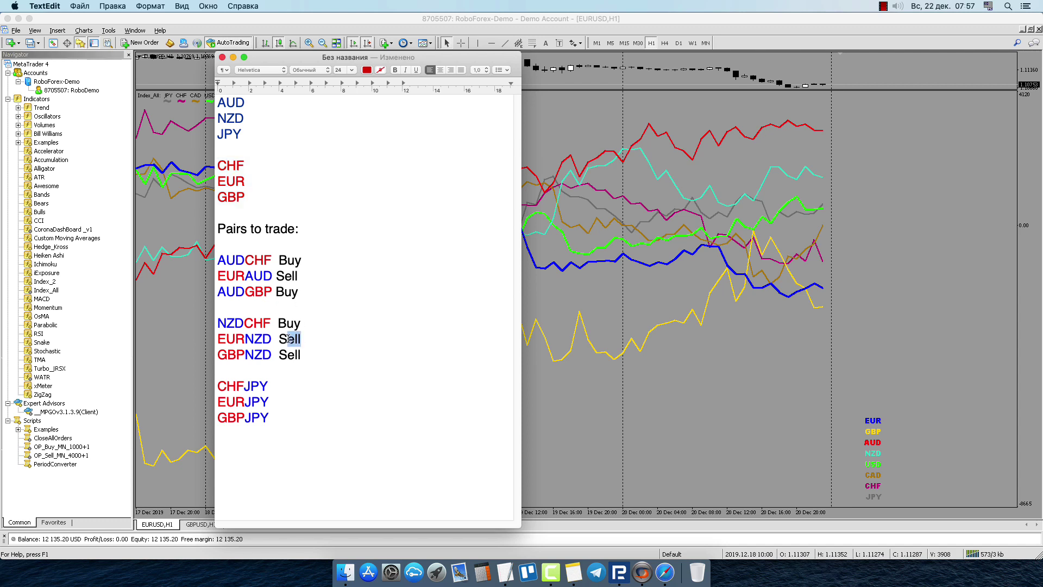
drag(301, 339, 280, 339)
key(super+c)
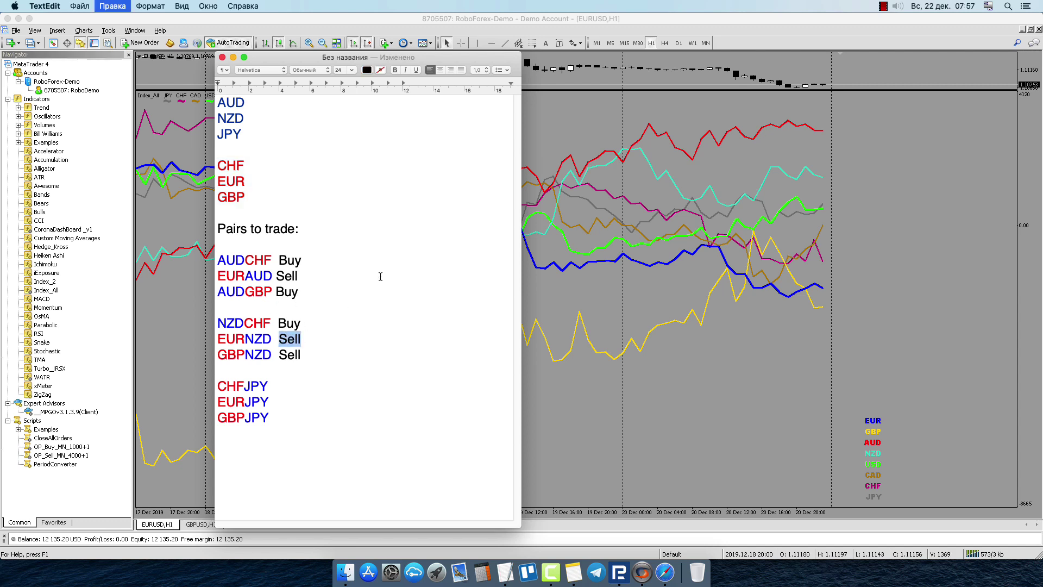
- Paste Sell after CHFJPY, EURJPY and GBPJPY
click(298, 378)
key(super+v)
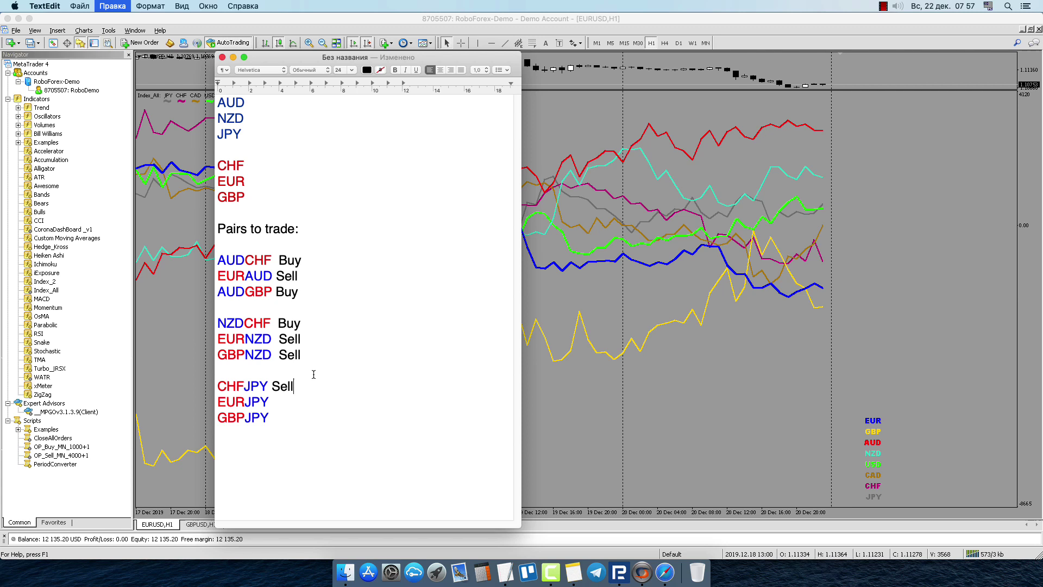
key(Down)
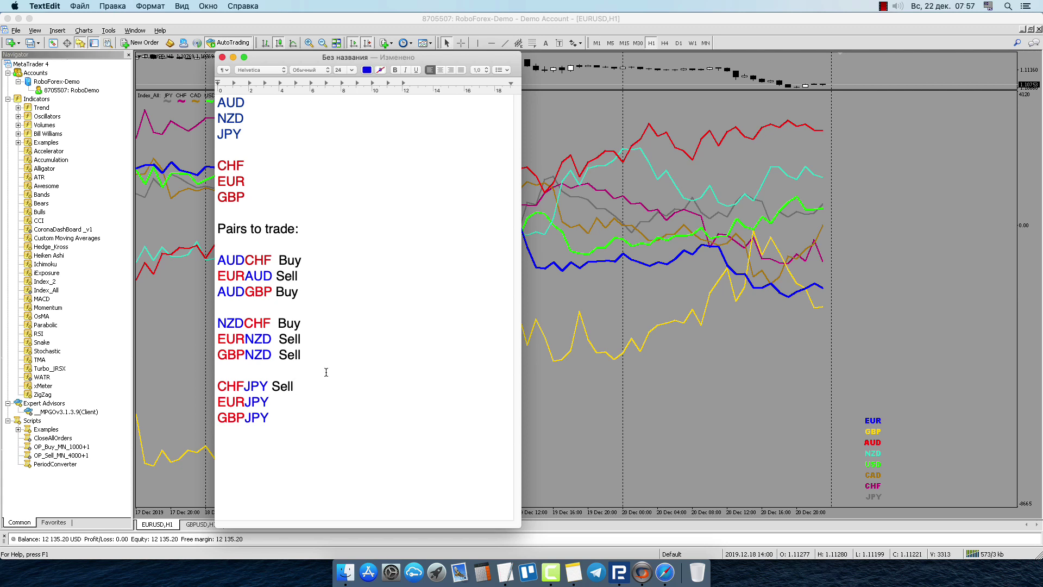
key(super+v)
key(Down)
key(super+v)
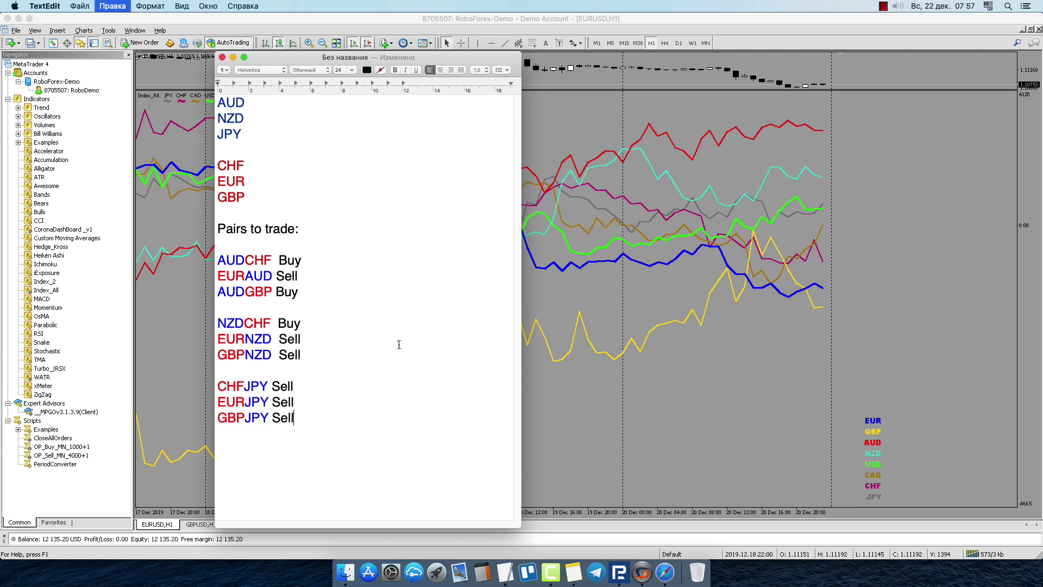
- Highlight the AUD, NZD and JPY lines to review the pairs list
mouse_move(245, 198)
mouse_down()
mouse_move(228, 101)
mouse_move(238, 118)
mouse_move(226, 102)
mouse_move(222, 109)
mouse_up()
click(264, 189)
click(291, 133)
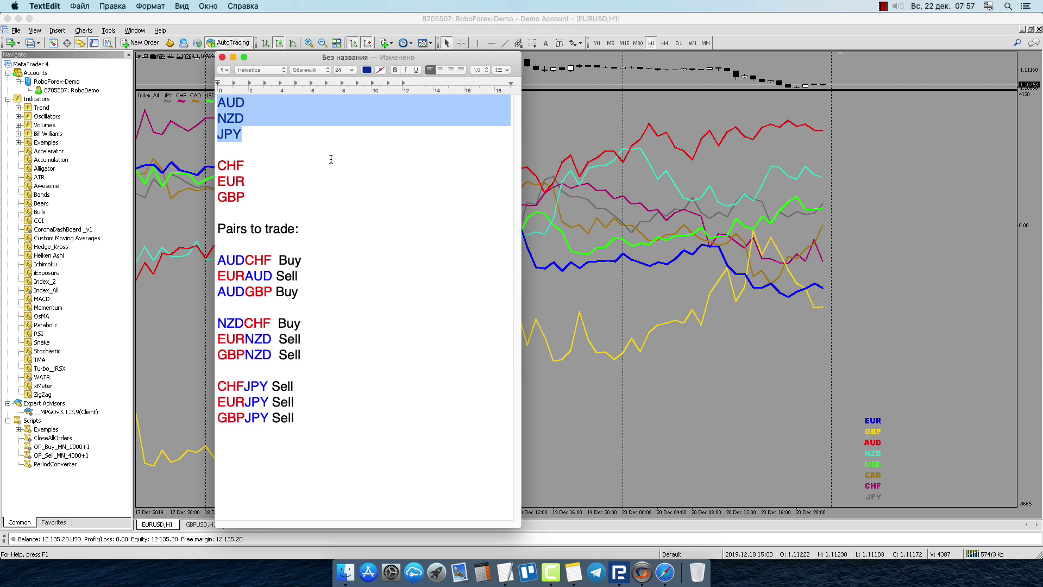
click(311, 261)
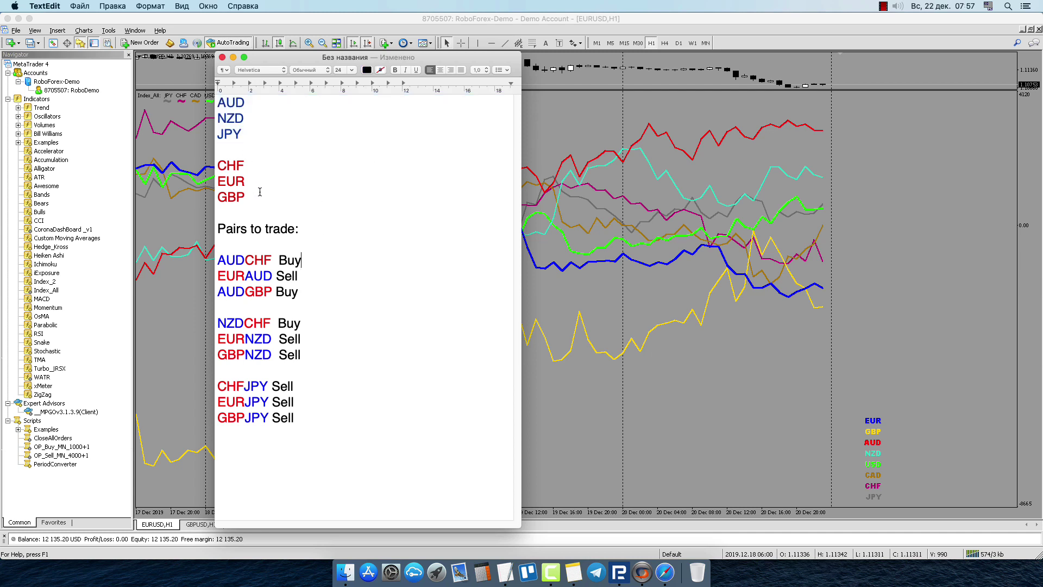
mouse_move(258, 199)
mouse_down()
mouse_move(218, 161)
mouse_move(218, 103)
mouse_up()
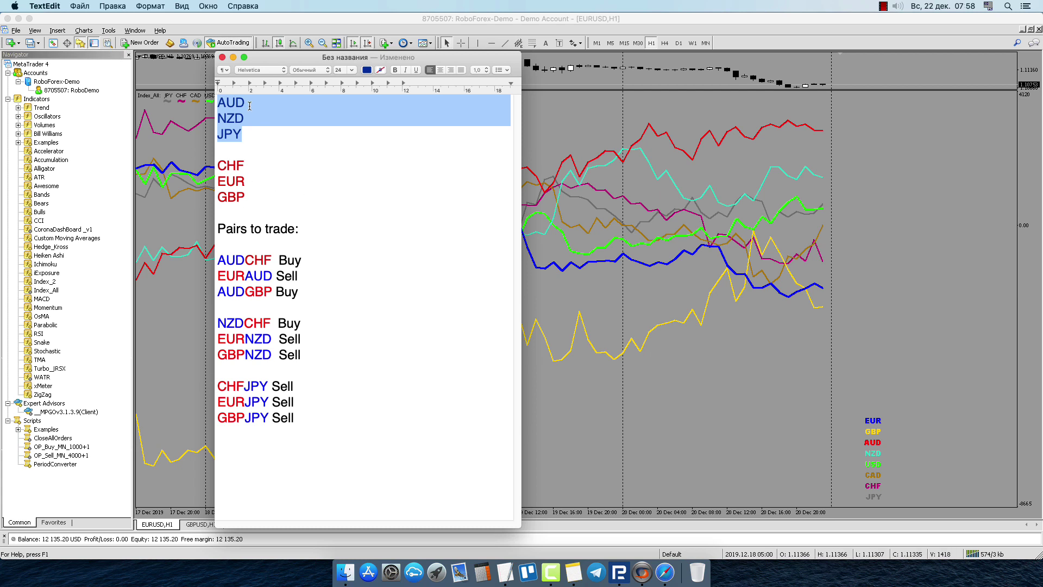
double_click(250, 106)
drag(251, 199, 209, 170)
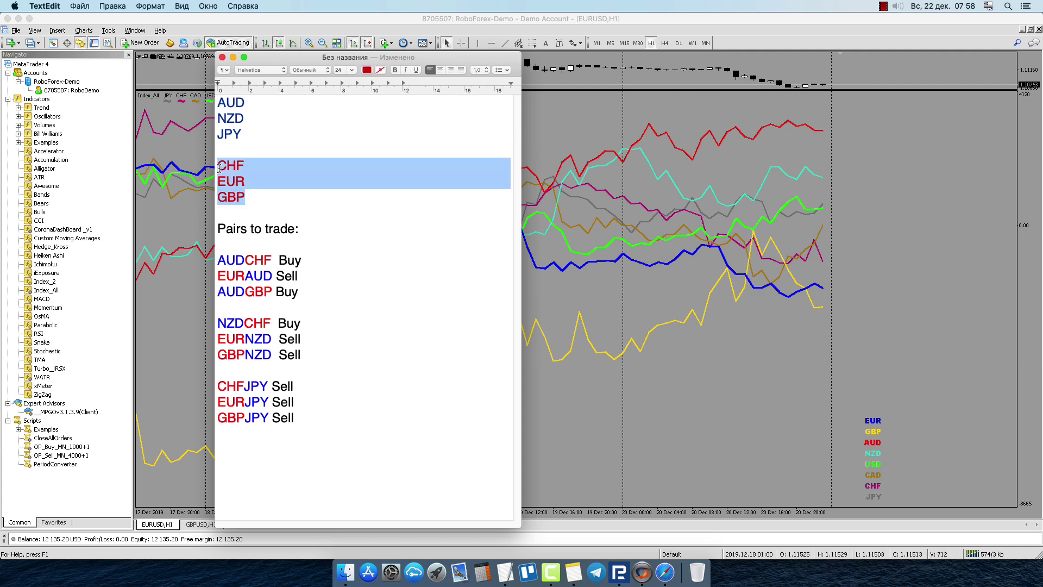
drag(270, 260, 199, 259)
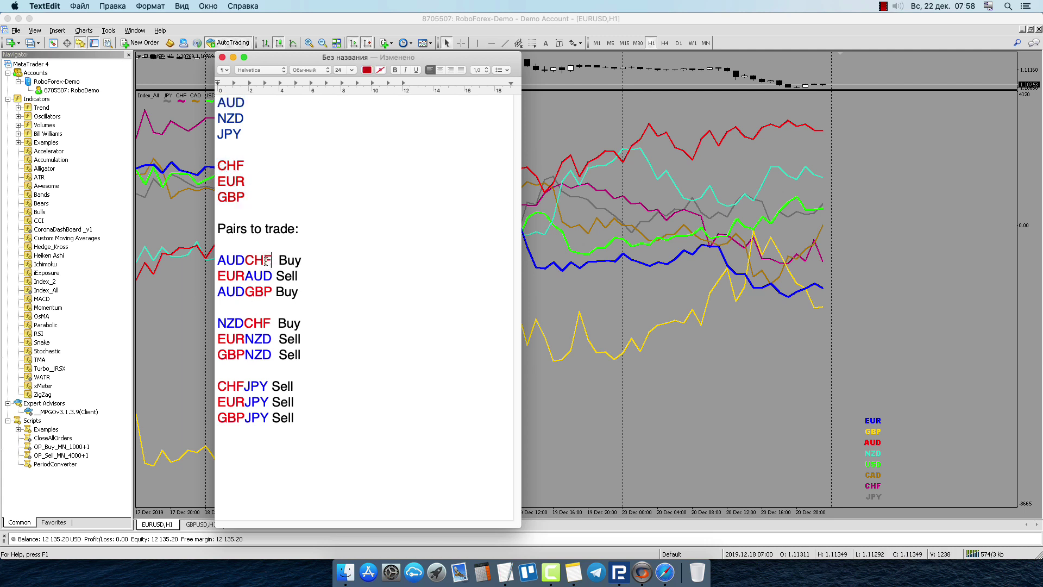
drag(273, 276, 206, 275)
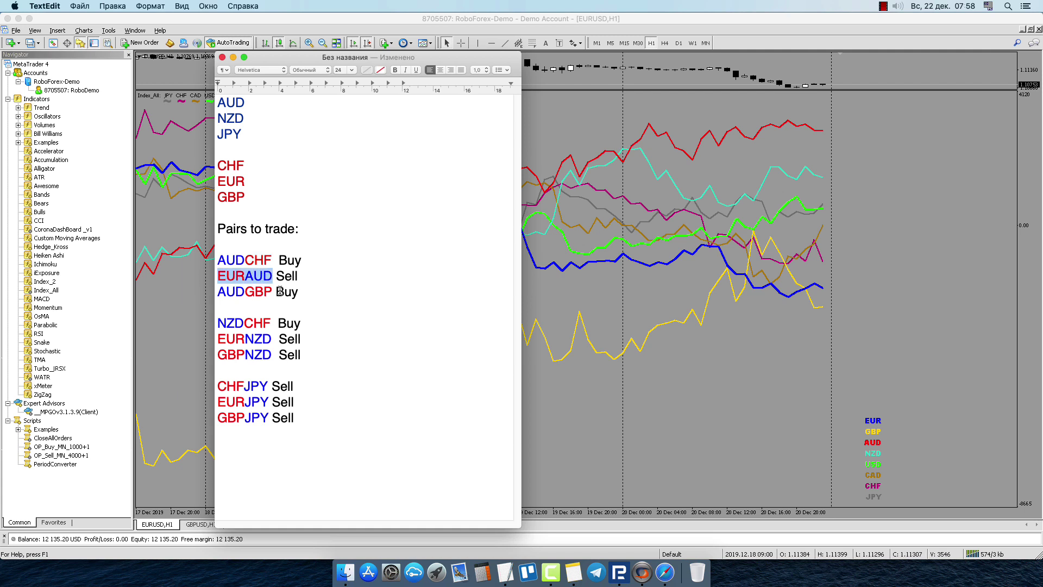
drag(276, 292, 209, 290)
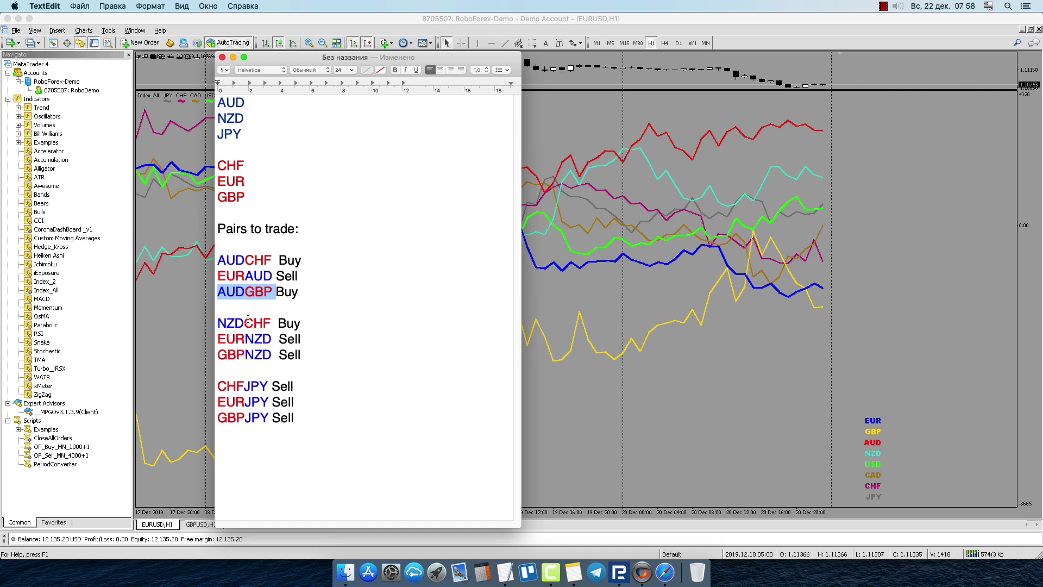
drag(246, 118, 208, 123)
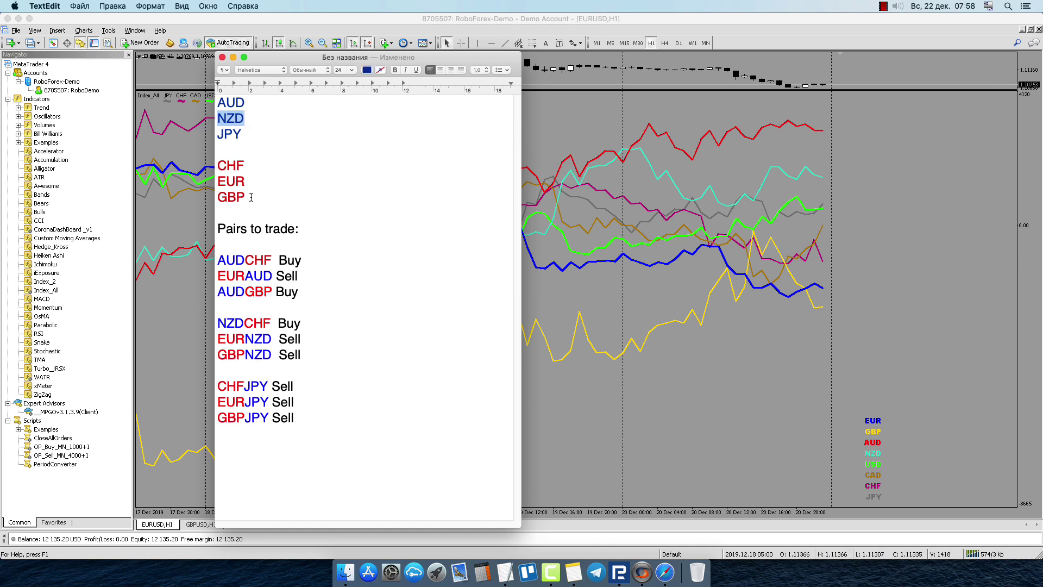
drag(250, 197, 215, 166)
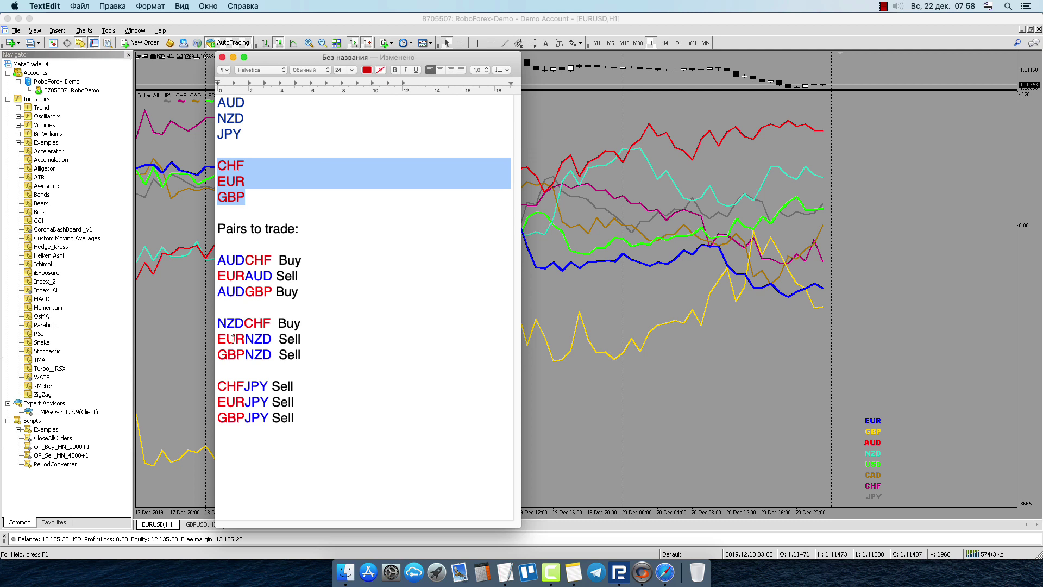
mouse_move(271, 324)
mouse_down()
mouse_move(217, 339)
mouse_move(217, 354)
mouse_up()
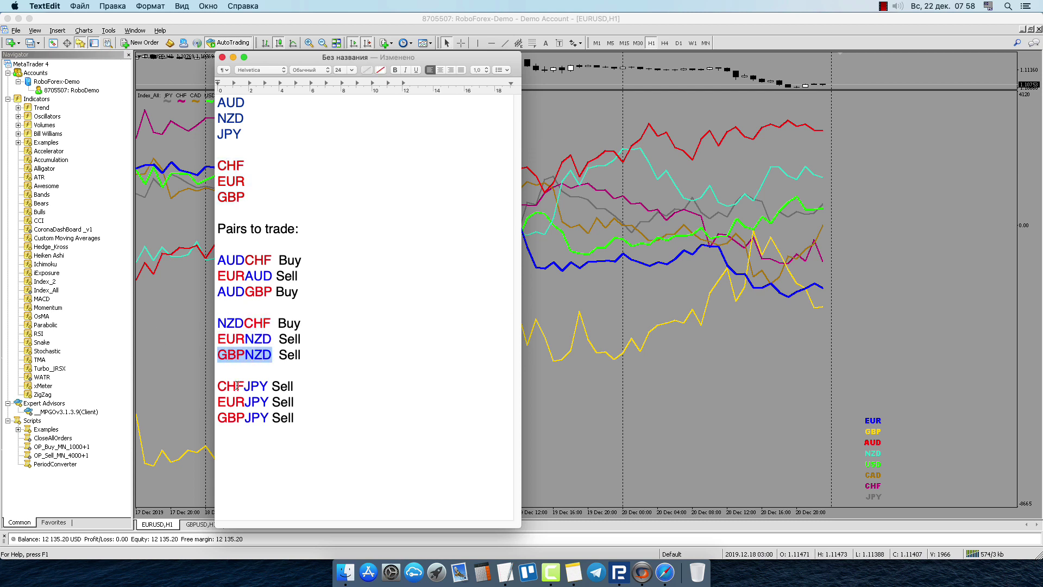
drag(245, 260, 209, 257)
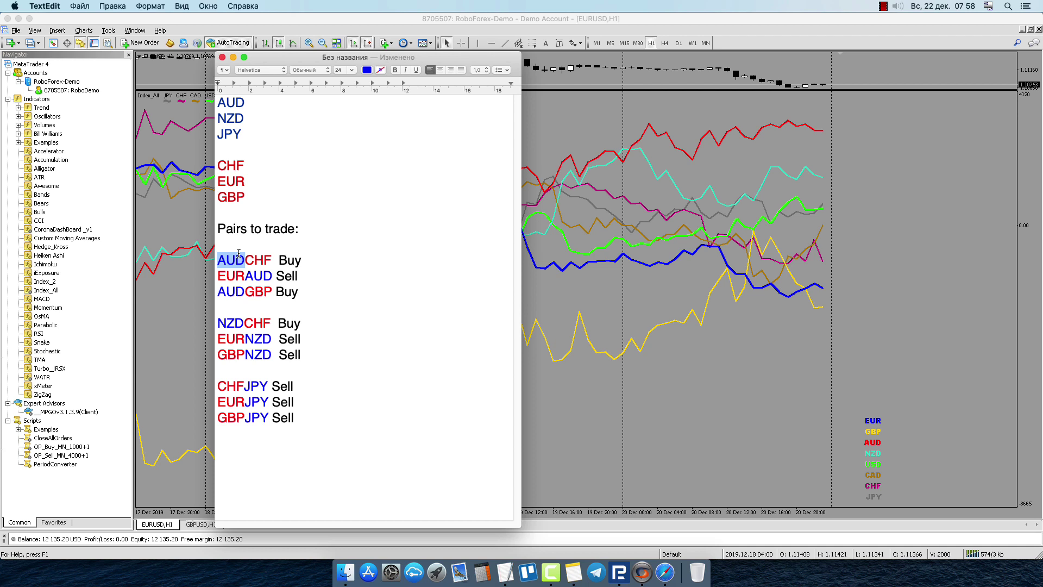
- Highlight the AUDCHF Buy, EURAUD Sell and JPY pair lines in the note, then clear the highlight
drag(243, 255, 206, 256)
drag(304, 260, 213, 259)
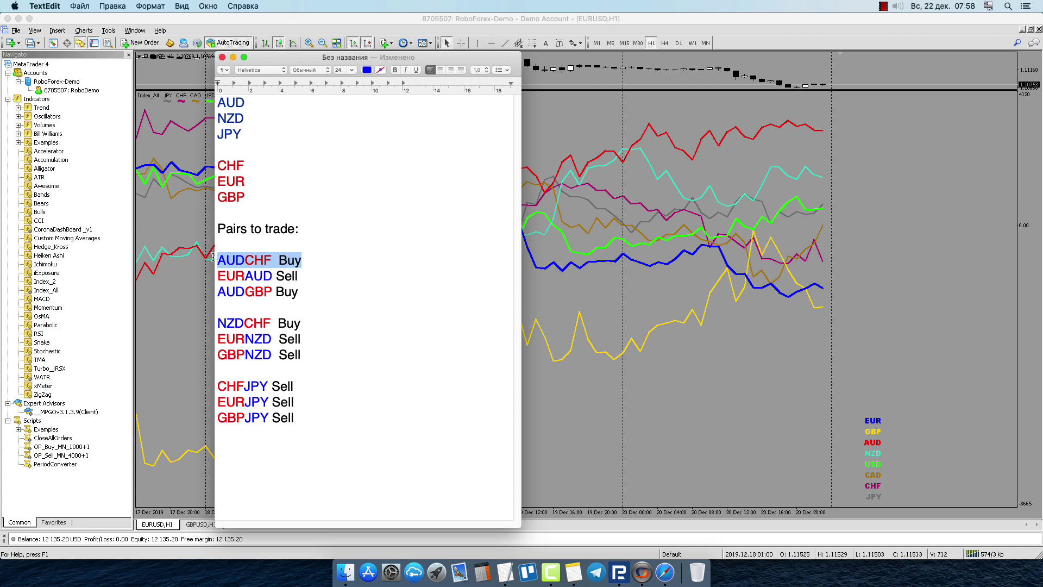
drag(244, 276, 210, 274)
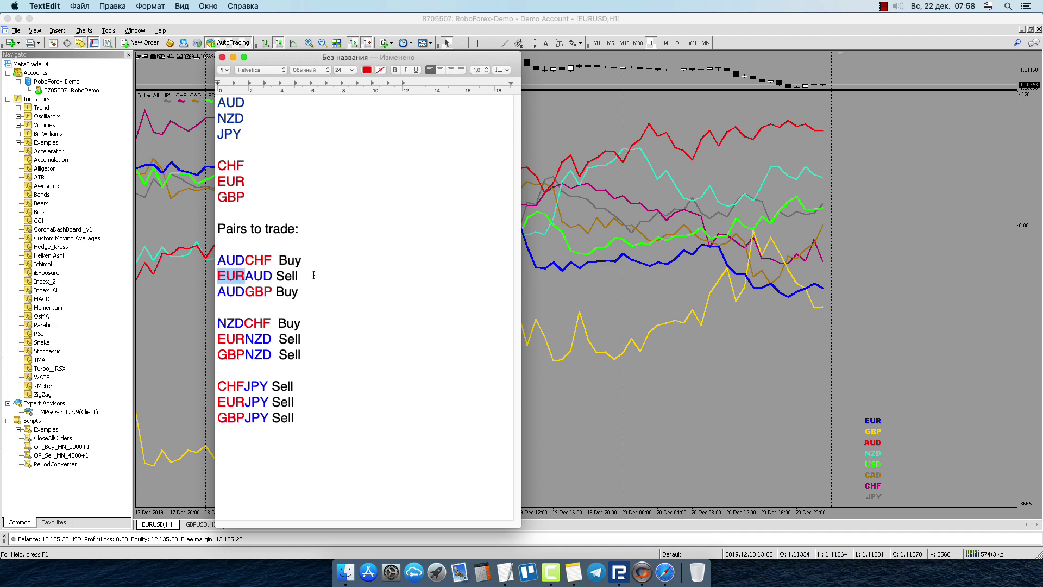
drag(314, 275, 171, 276)
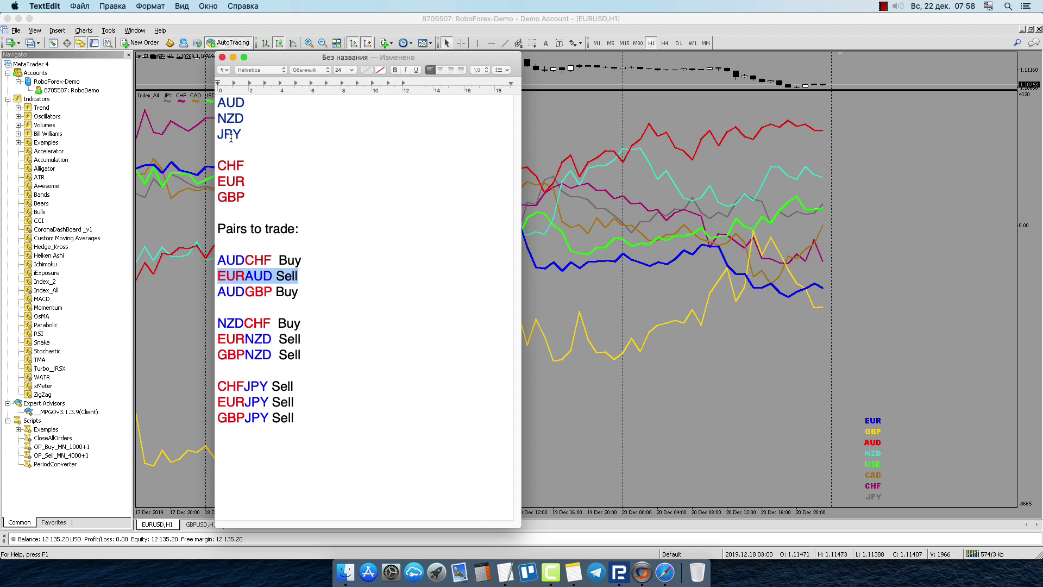
drag(244, 134, 211, 135)
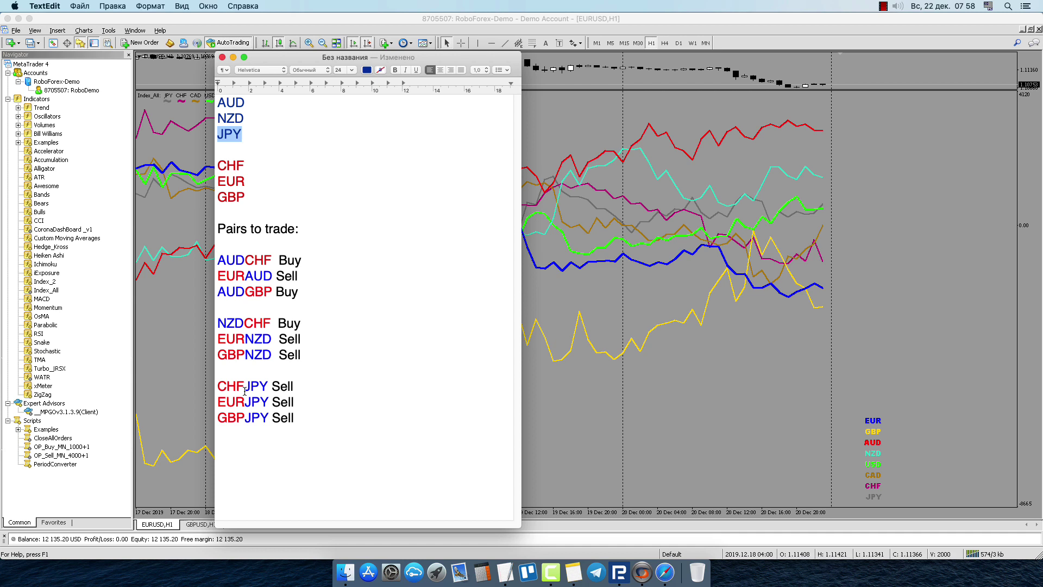
mouse_move(245, 387)
mouse_down()
mouse_move(217, 387)
mouse_move(217, 418)
mouse_up()
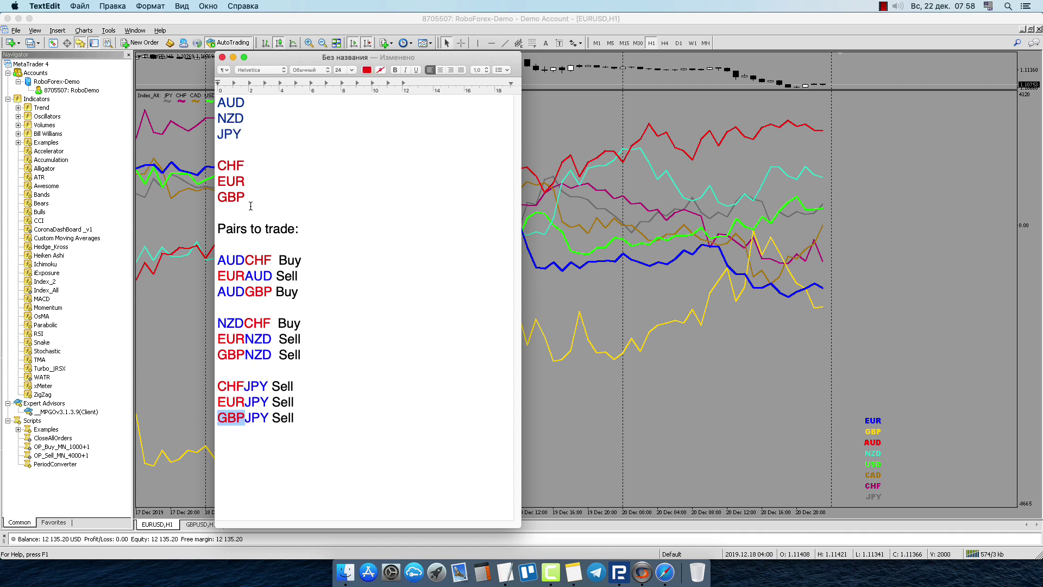
drag(247, 197, 217, 163)
click(318, 406)
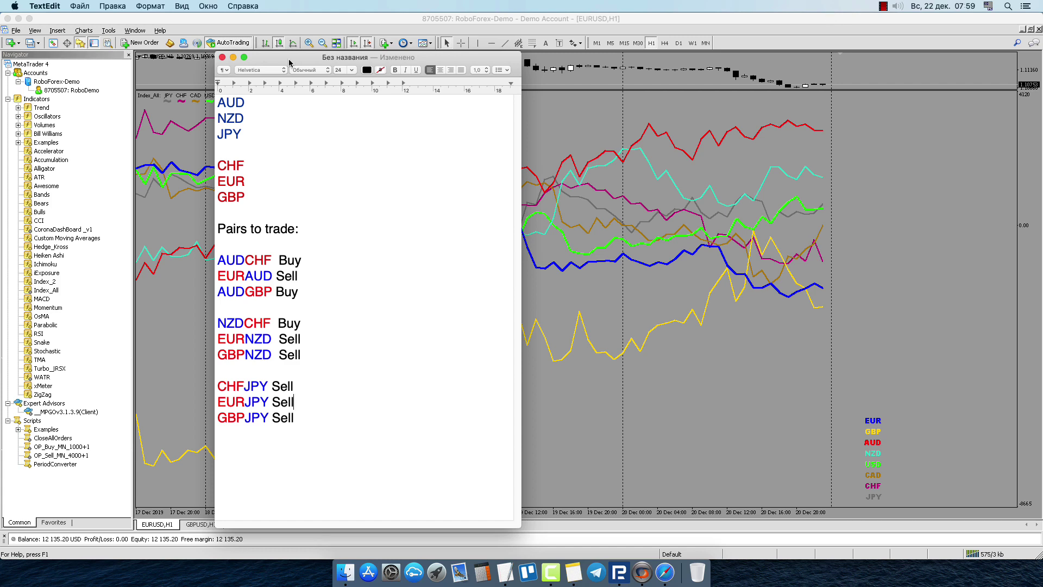
- Put the notes away and enlarge the EURUSD price pane above Index_All
click(233, 57)
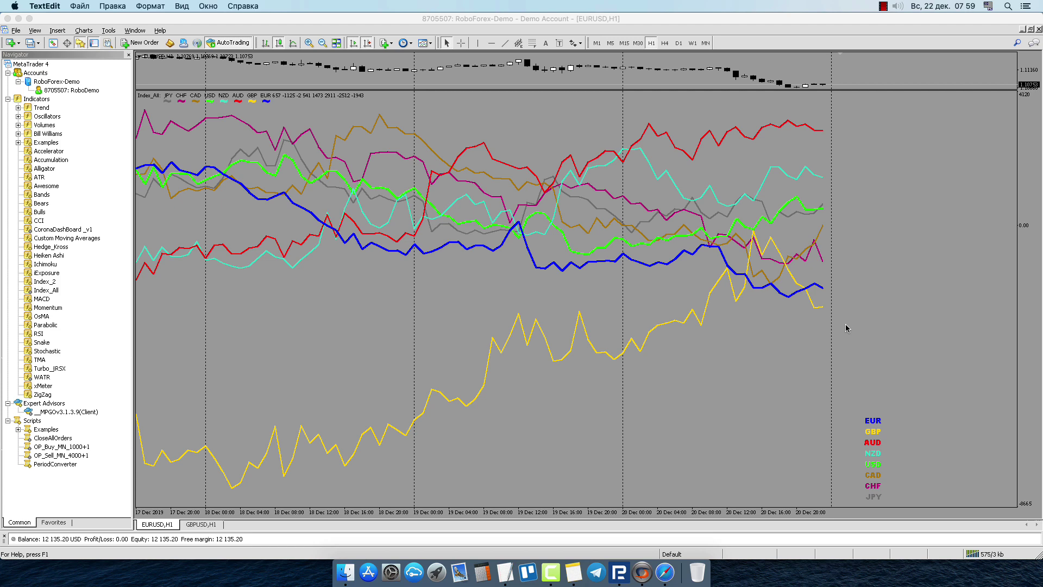
click(678, 92)
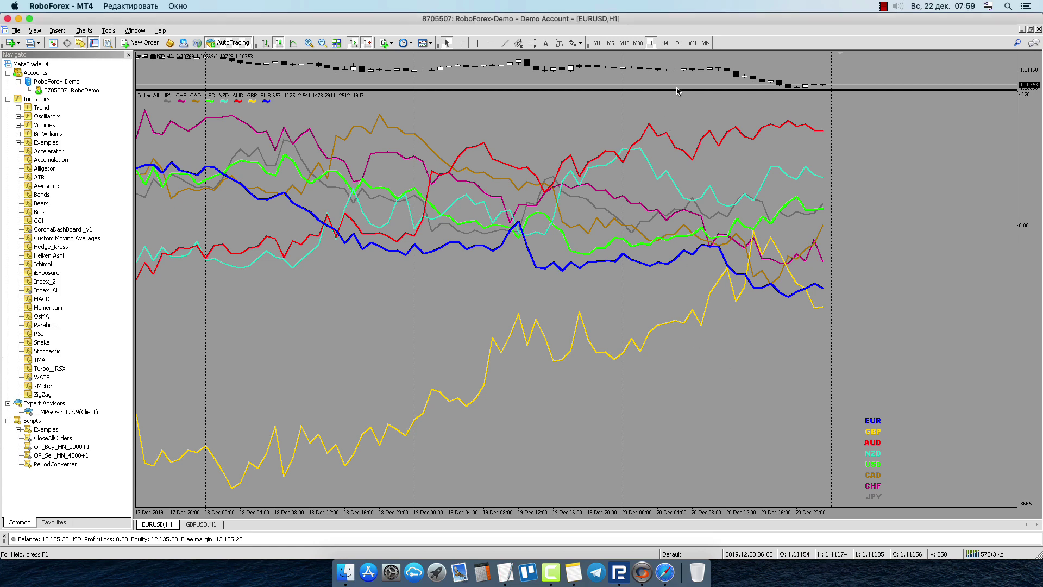
drag(677, 90, 639, 308)
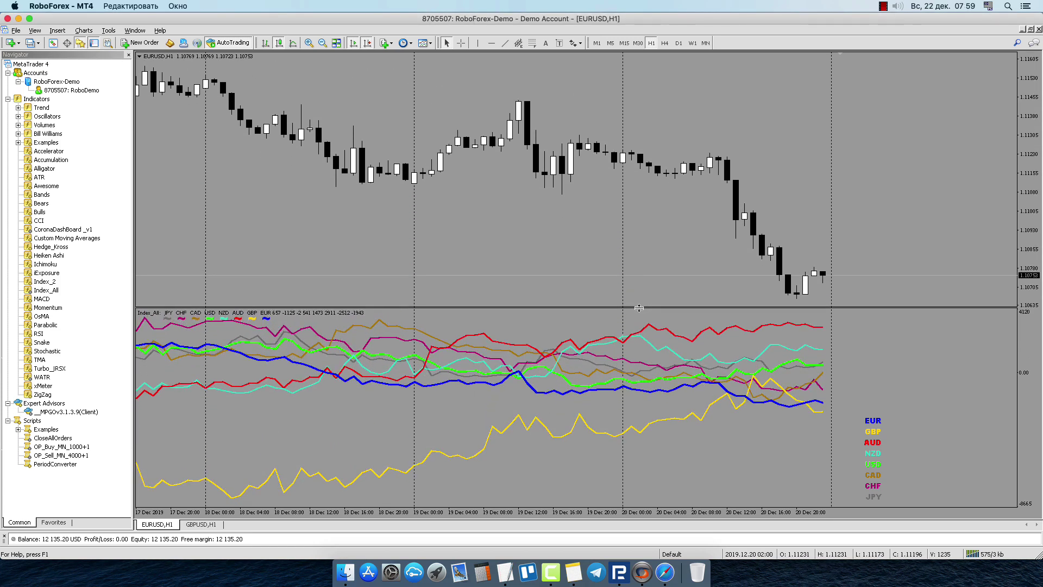
- Zoom the chart out twice and pan to show bars from 3 to 20 December
click(322, 43)
click(322, 43)
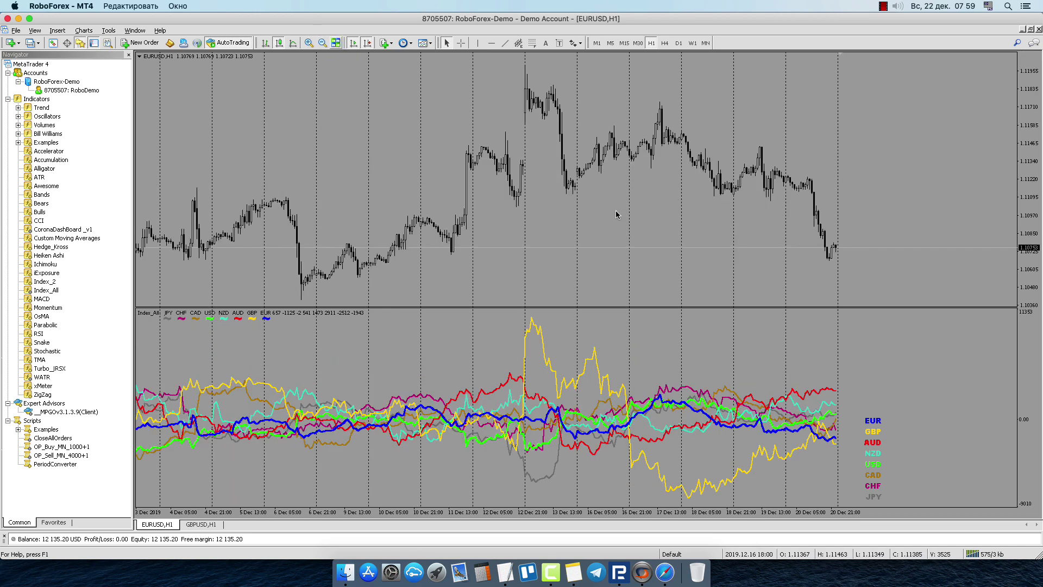
scroll(610, 210, up, 1)
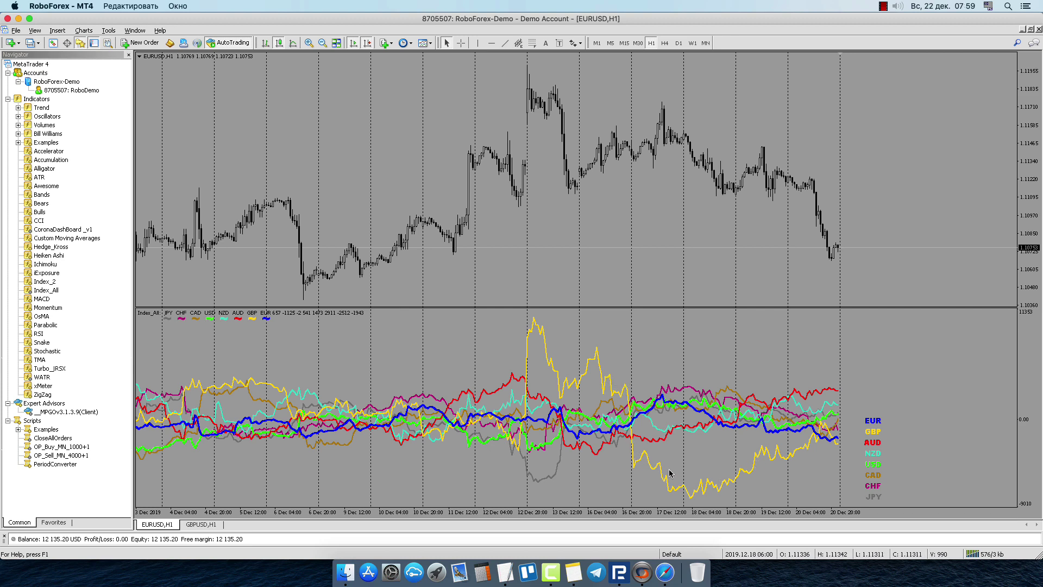
mouse_move(315, 471)
mouse_down()
mouse_move(860, 374)
mouse_move(283, 341)
mouse_up()
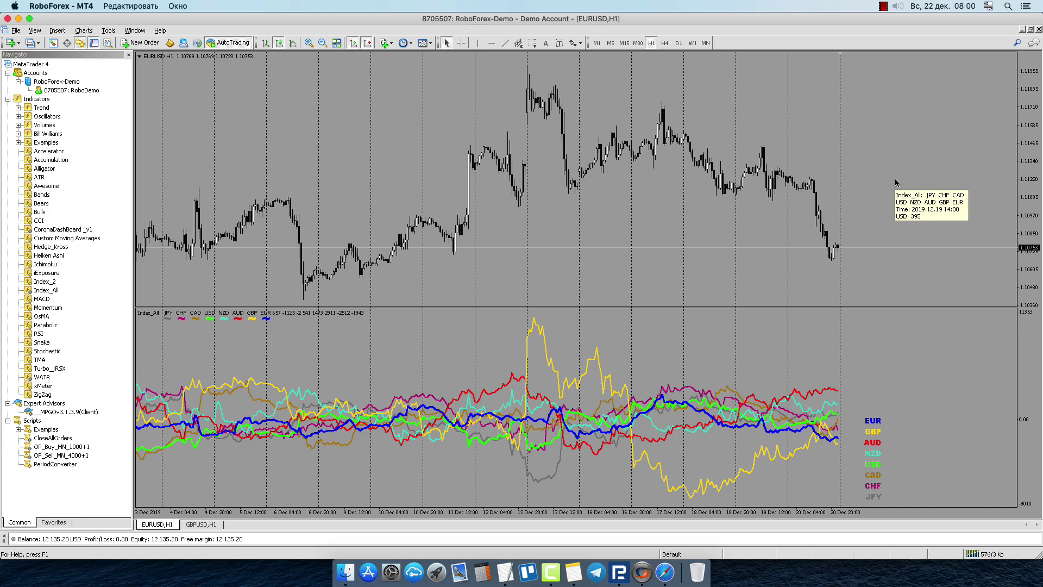
click(884, 6)
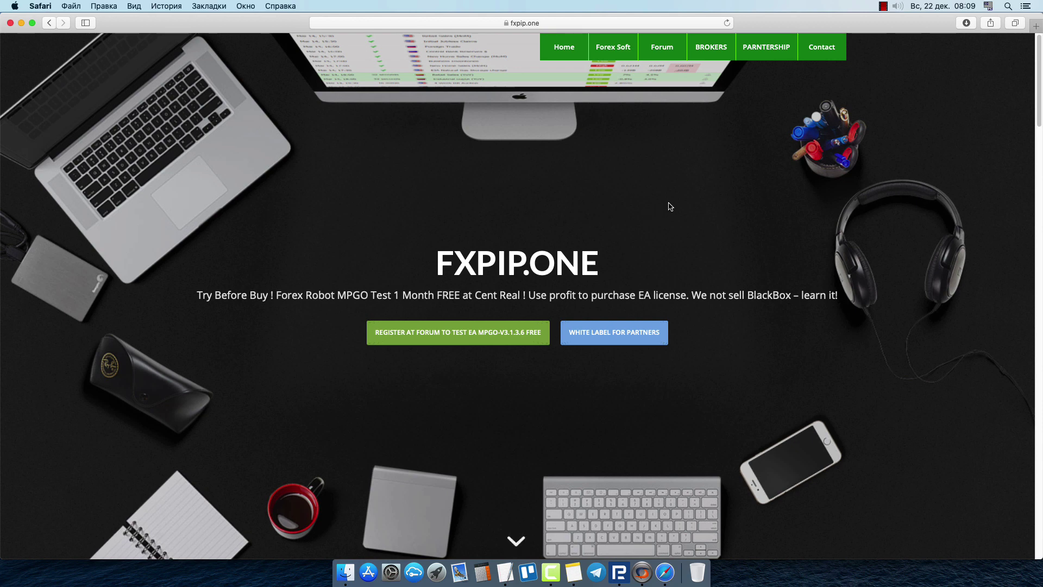
- Log in to fxpip.one with the saved autofill credentials
click(667, 48)
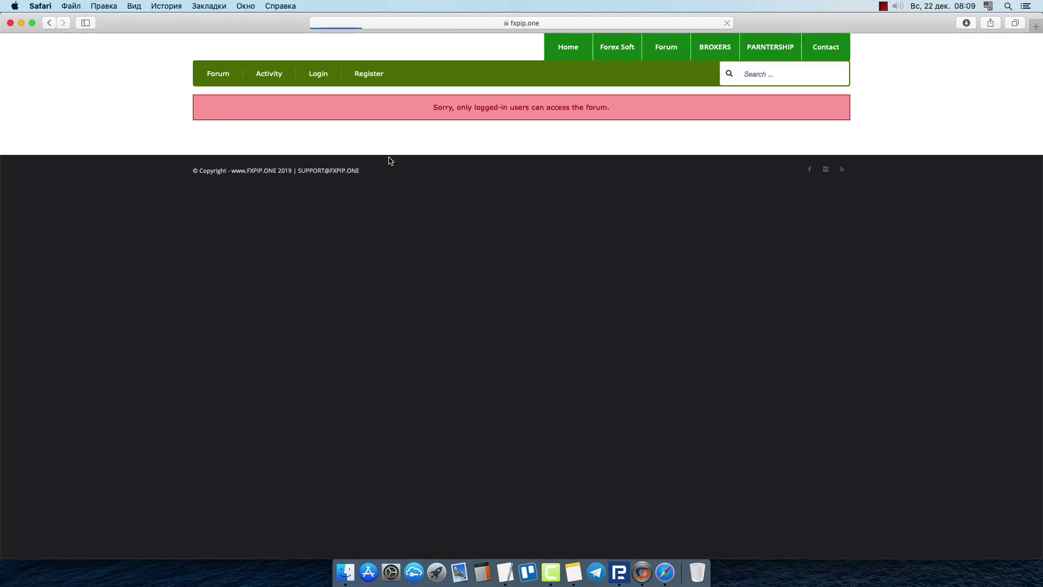
click(378, 76)
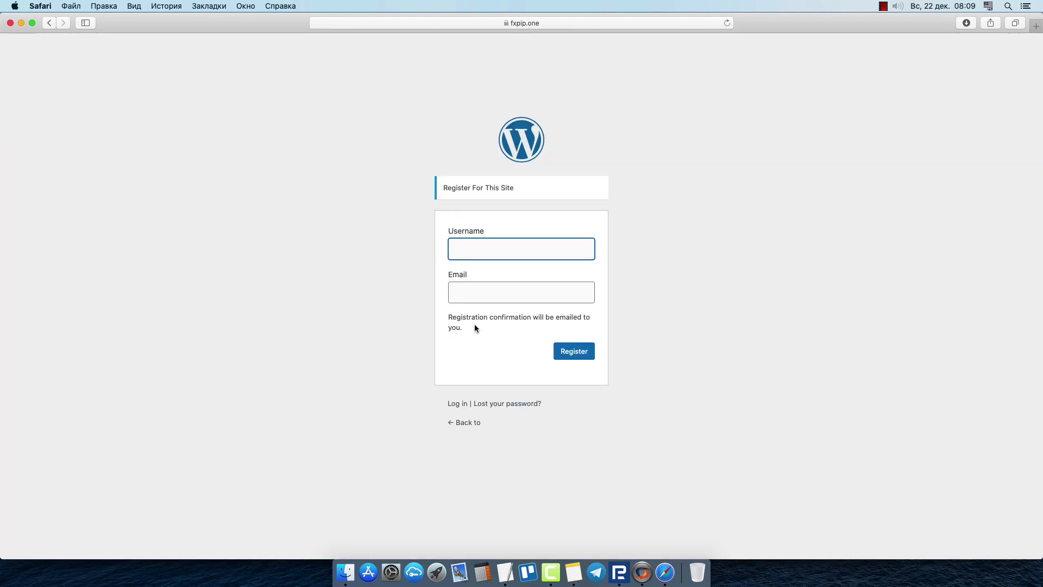
click(454, 404)
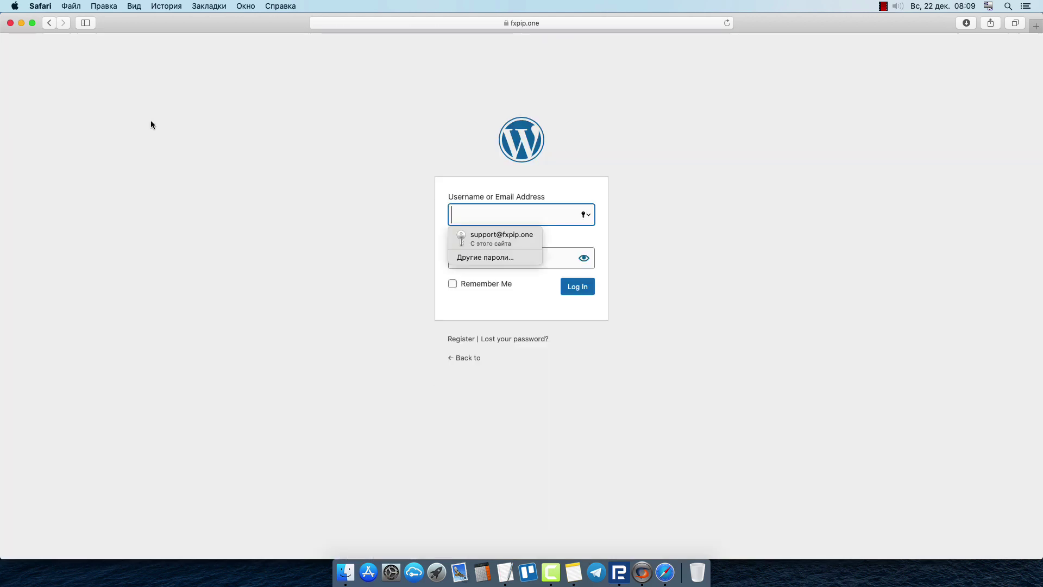
key(Down)
key(Return)
click(578, 286)
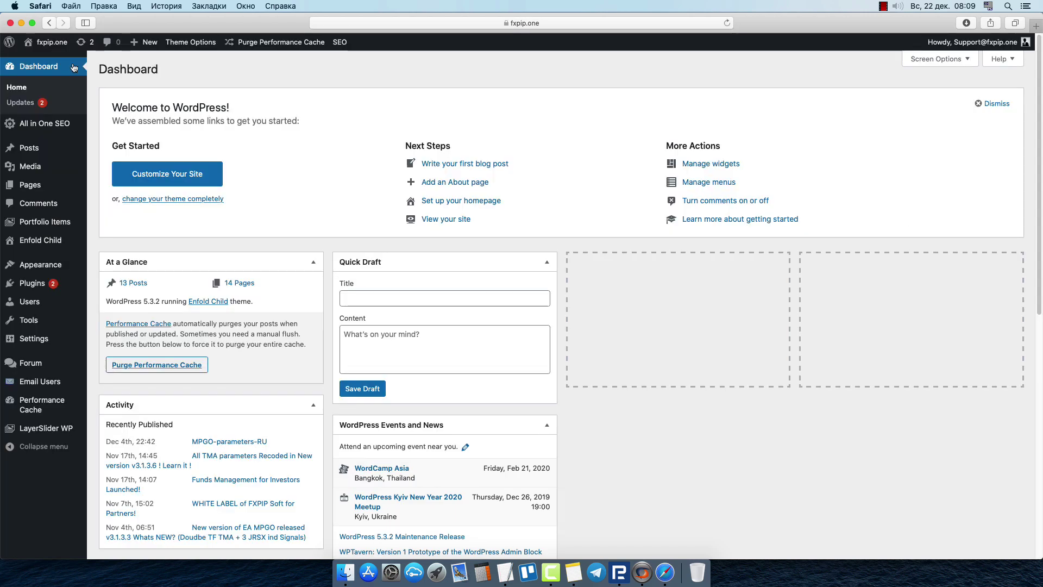
- Go to the forum's EA Multi-Pair-Grid-Overlap section and open the Parameters of Robot topic
click(50, 42)
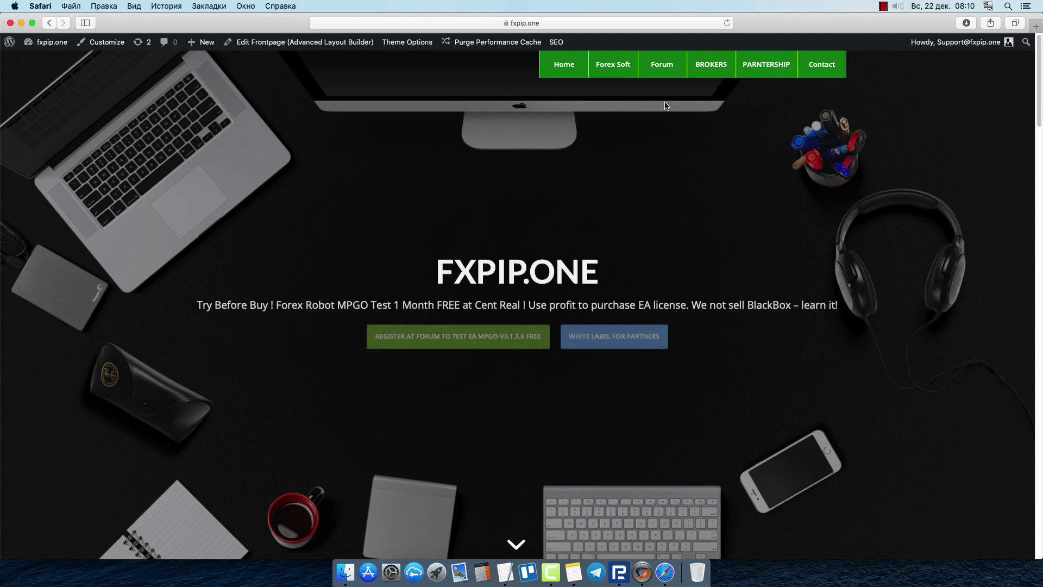
click(662, 65)
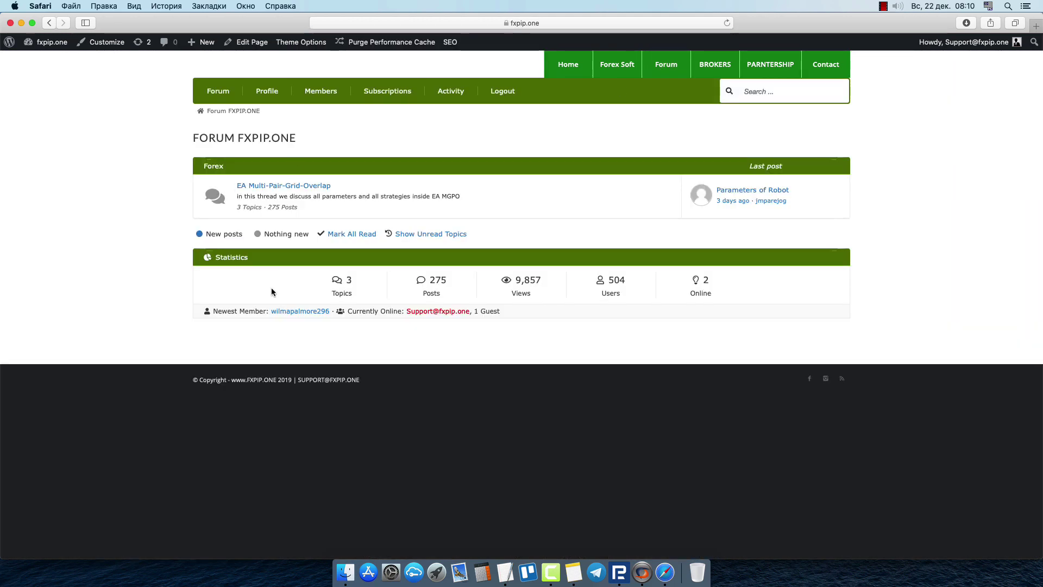
click(298, 187)
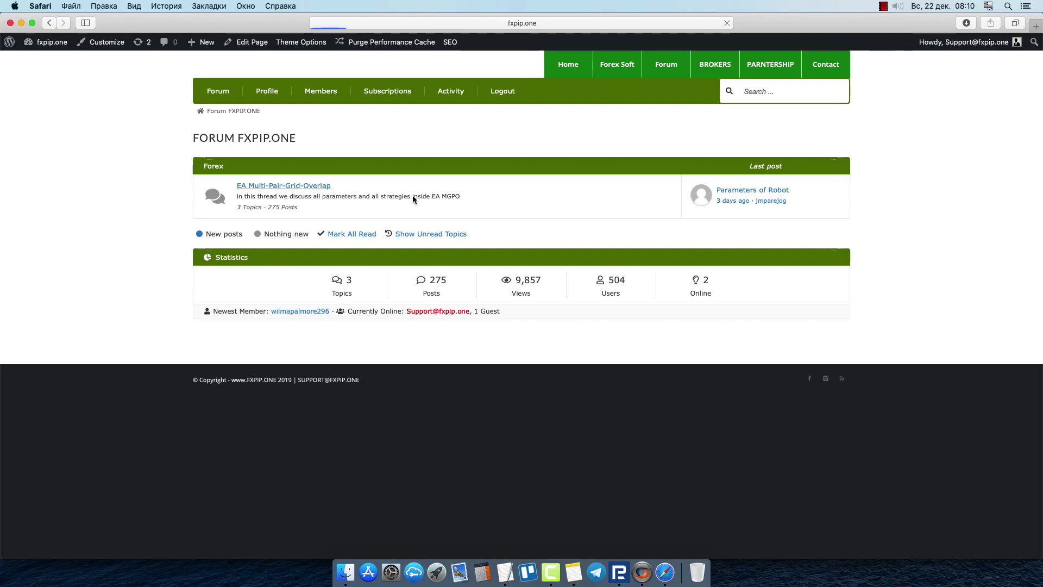
click(257, 207)
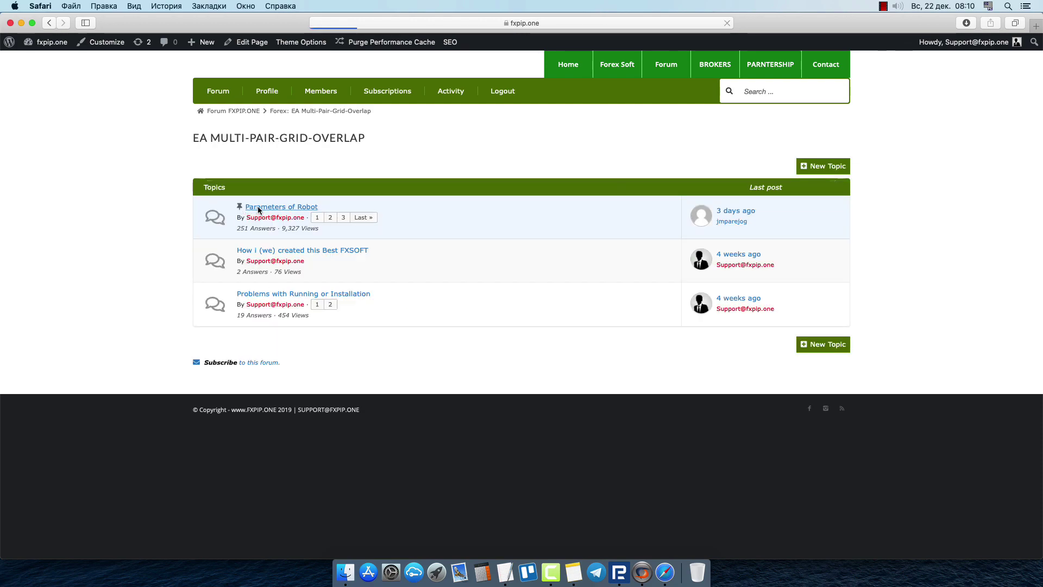
- Scroll through the first post and point out the installation video line
scroll(574, 318, down, 10)
scroll(560, 315, down, 10)
scroll(543, 313, down, 10)
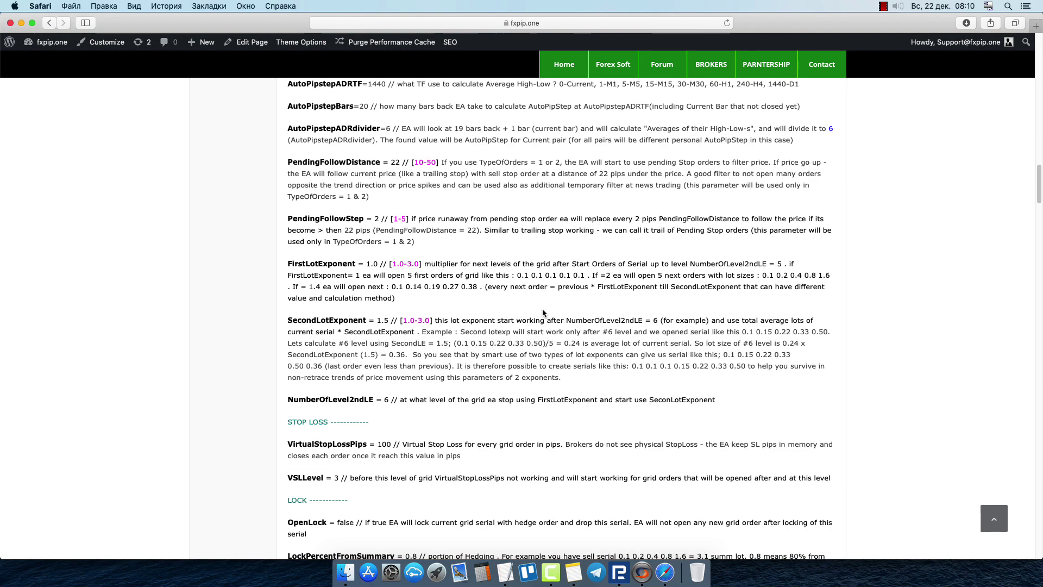
scroll(543, 313, down, 10)
scroll(538, 311, down, 10)
scroll(533, 309, down, 10)
scroll(533, 308, down, 5)
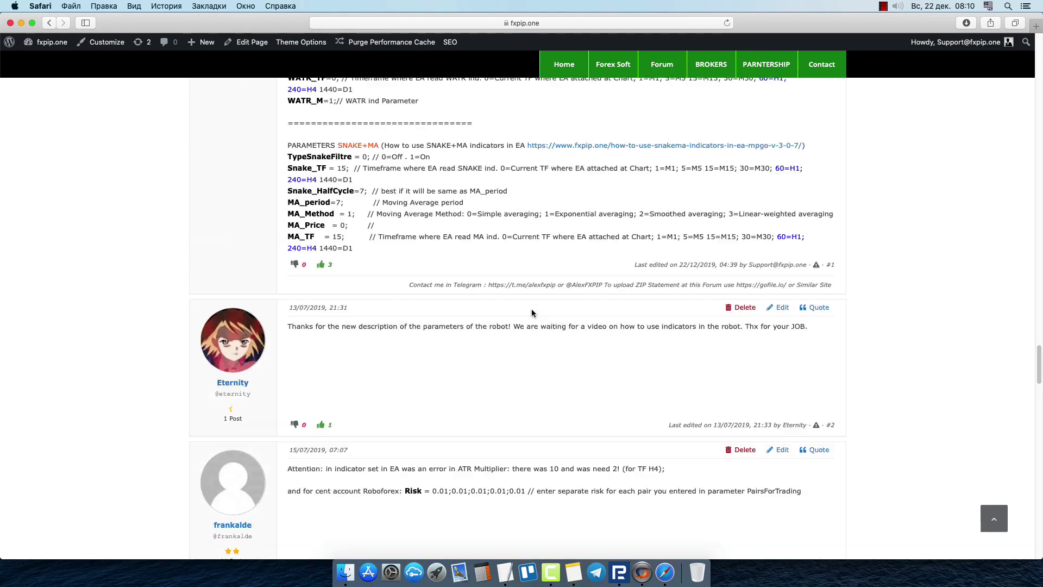
scroll(532, 313, up, 10)
scroll(537, 315, up, 10)
scroll(541, 316, up, 10)
scroll(546, 319, up, 10)
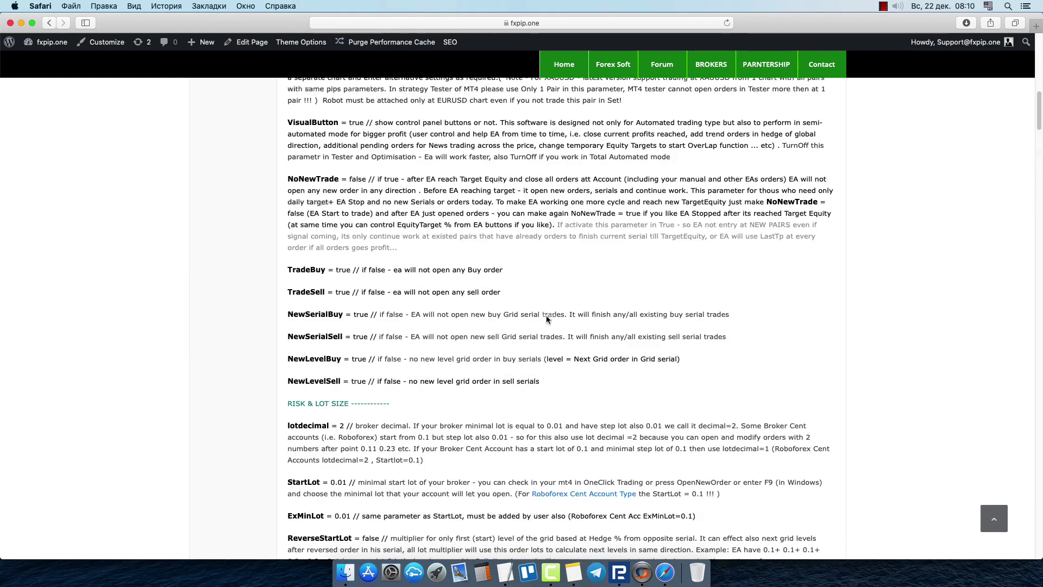
scroll(547, 319, up, 10)
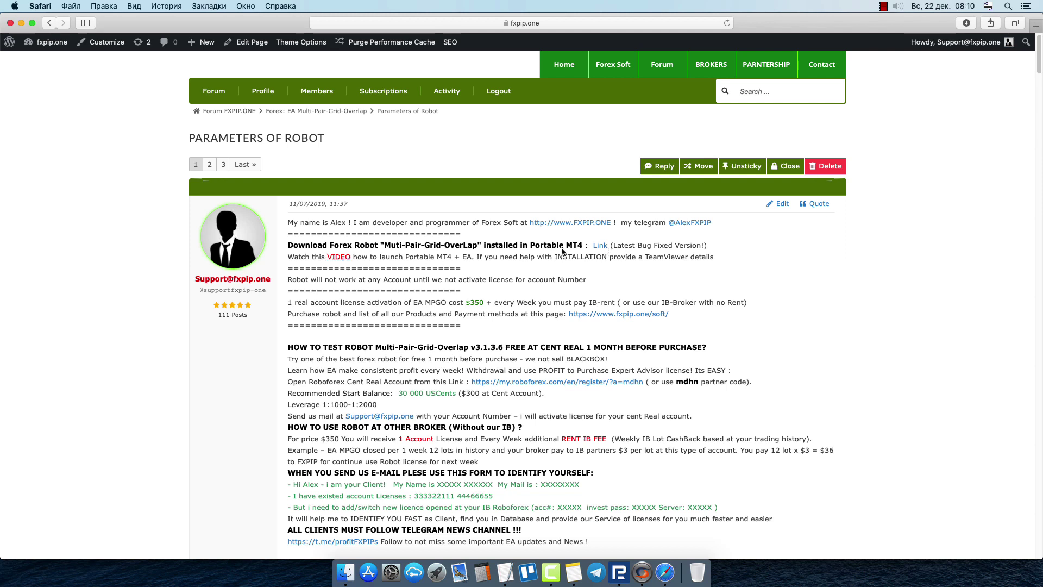
drag(717, 262, 284, 258)
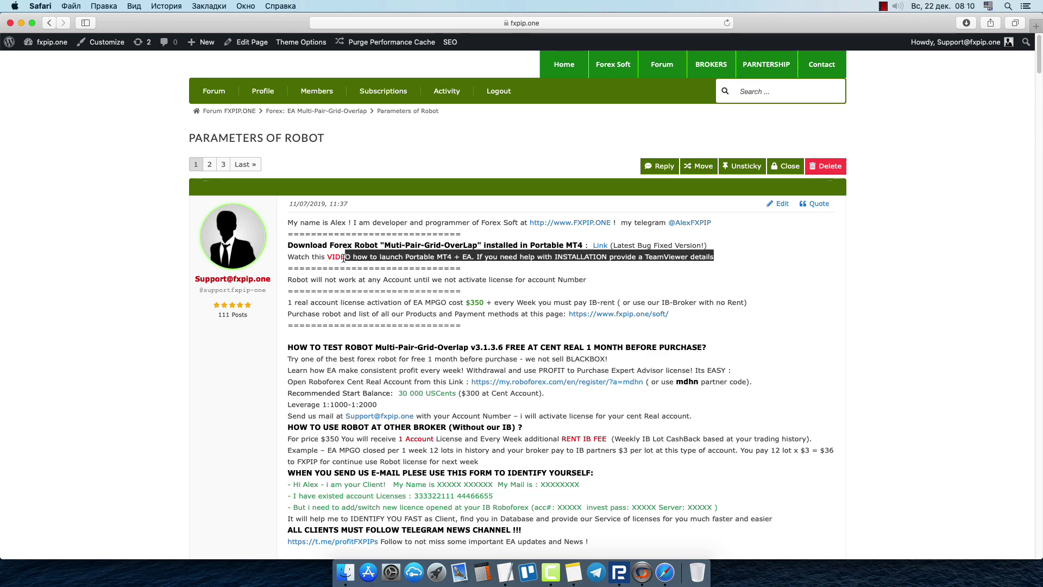
click(488, 283)
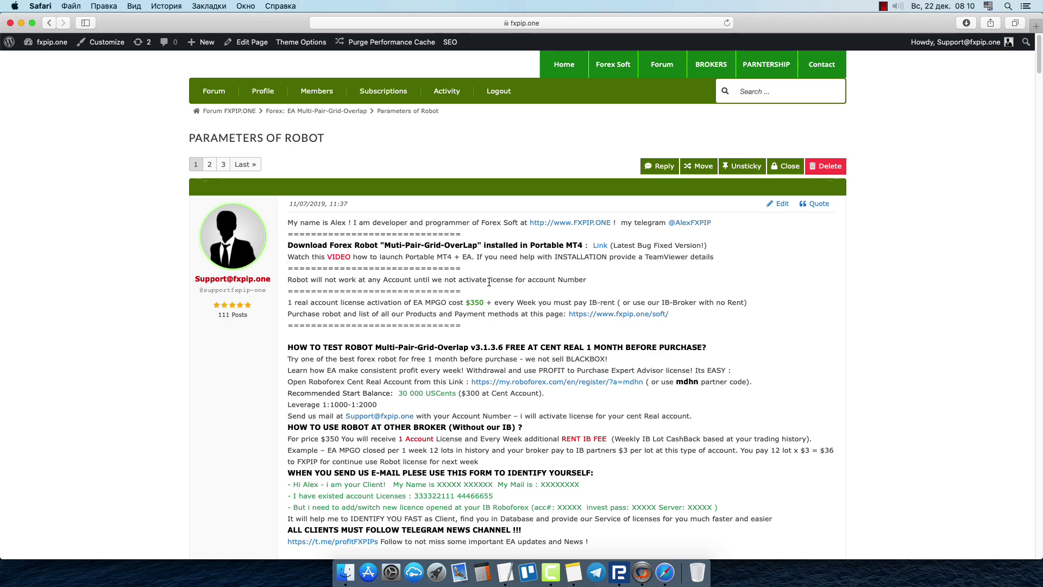
- Point out the cent real account testing instructions
scroll(511, 299, down, 1)
scroll(511, 298, down, 2)
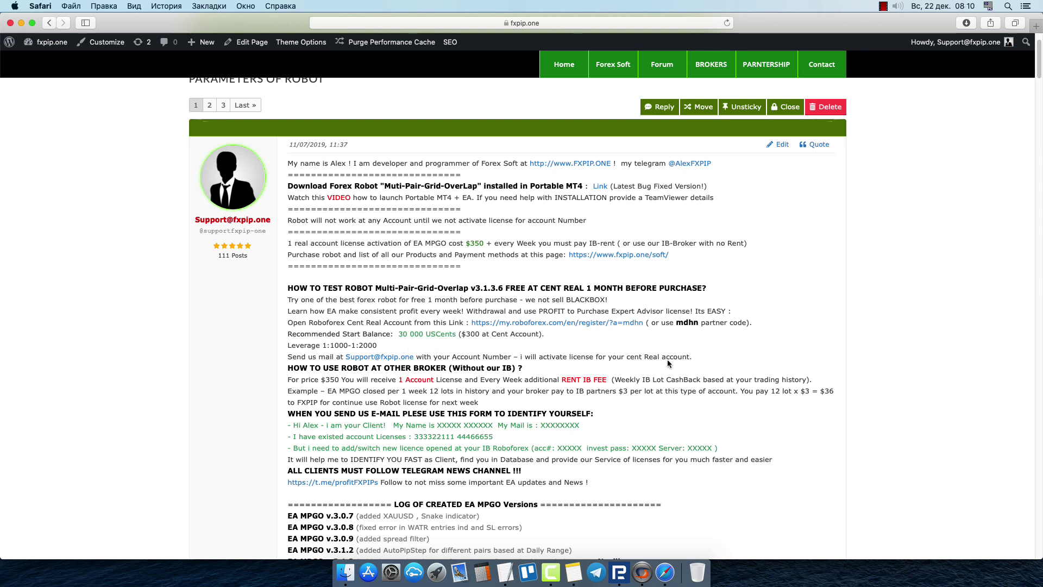
drag(728, 357, 288, 300)
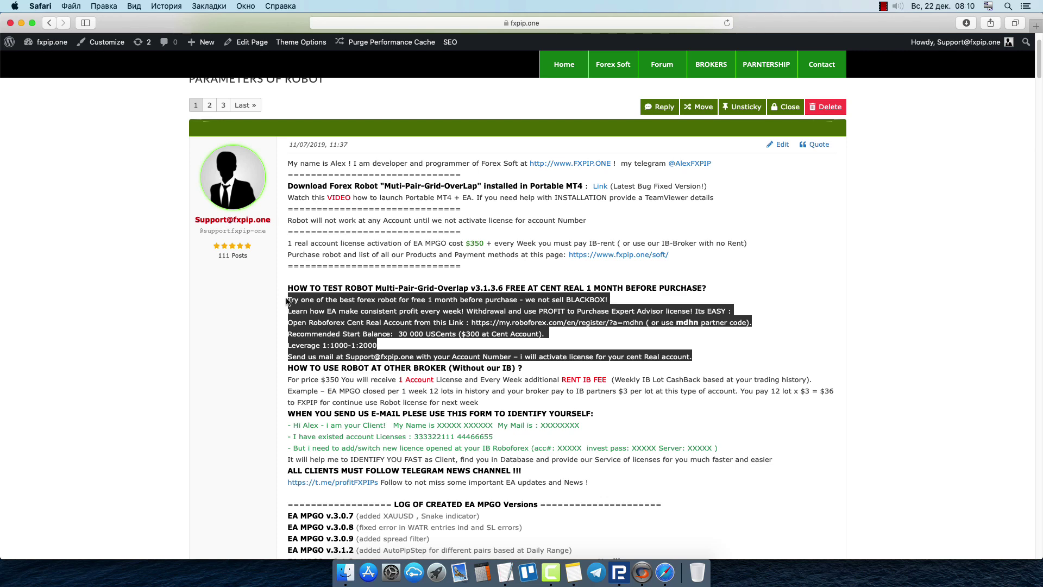
click(450, 341)
- Point out the IB lot cashback fee example, RENT IB FEE explanation and example e-mail form
scroll(450, 340, down, 5)
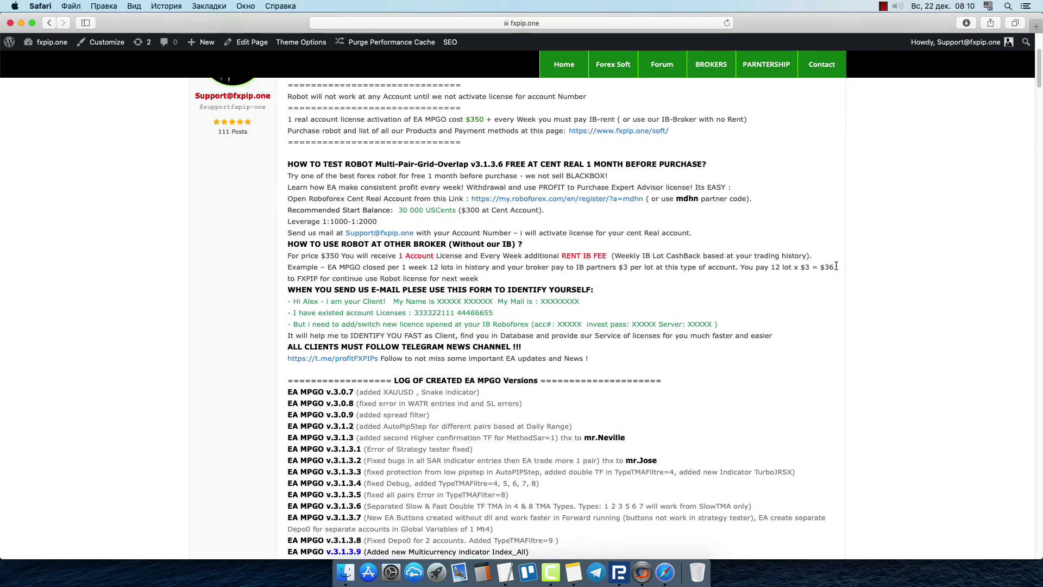
drag(836, 269, 559, 256)
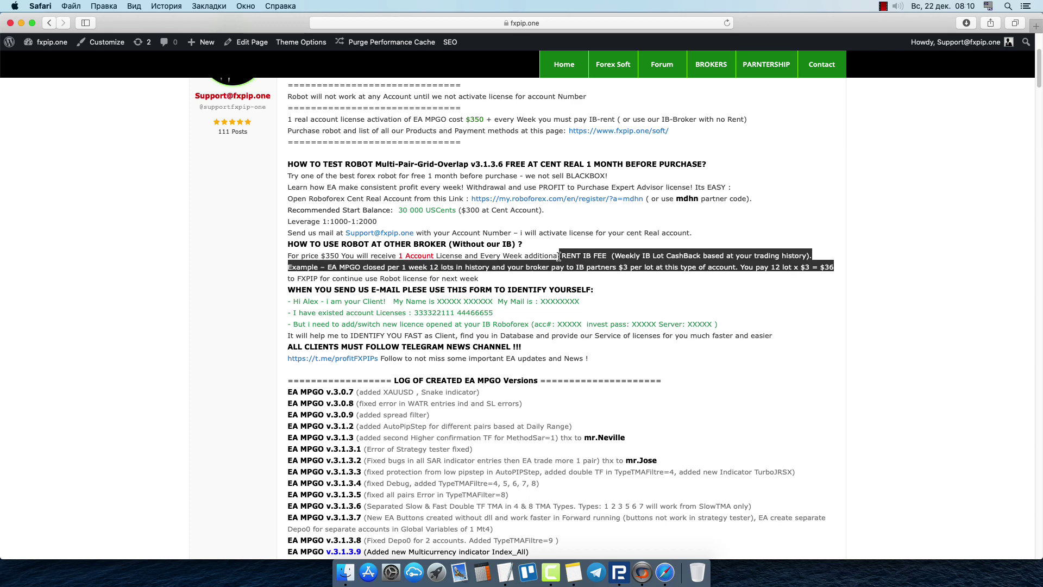
click(565, 258)
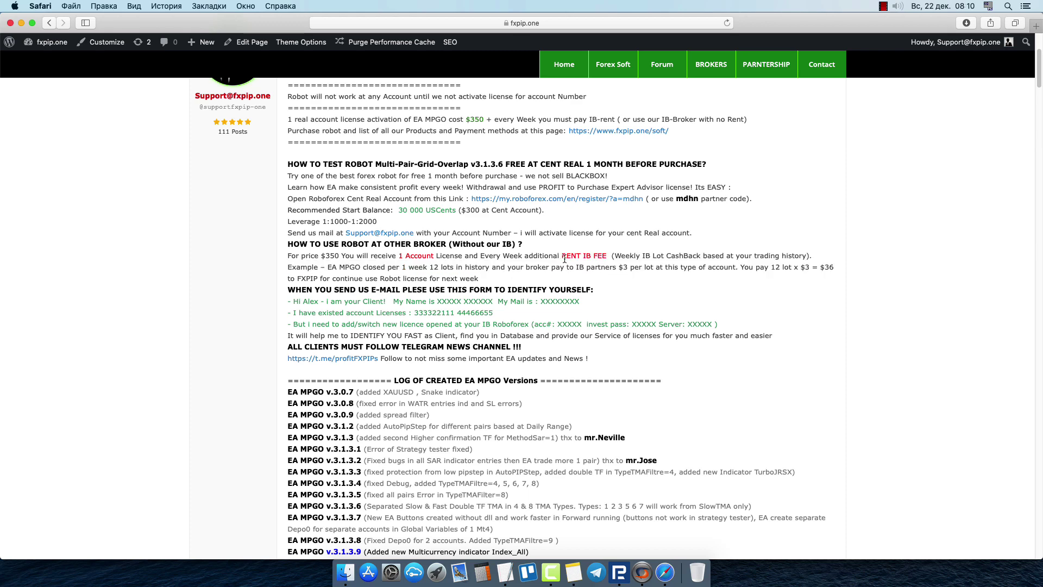
mouse_move(564, 258)
mouse_down()
mouse_move(820, 269)
mouse_move(805, 277)
mouse_up()
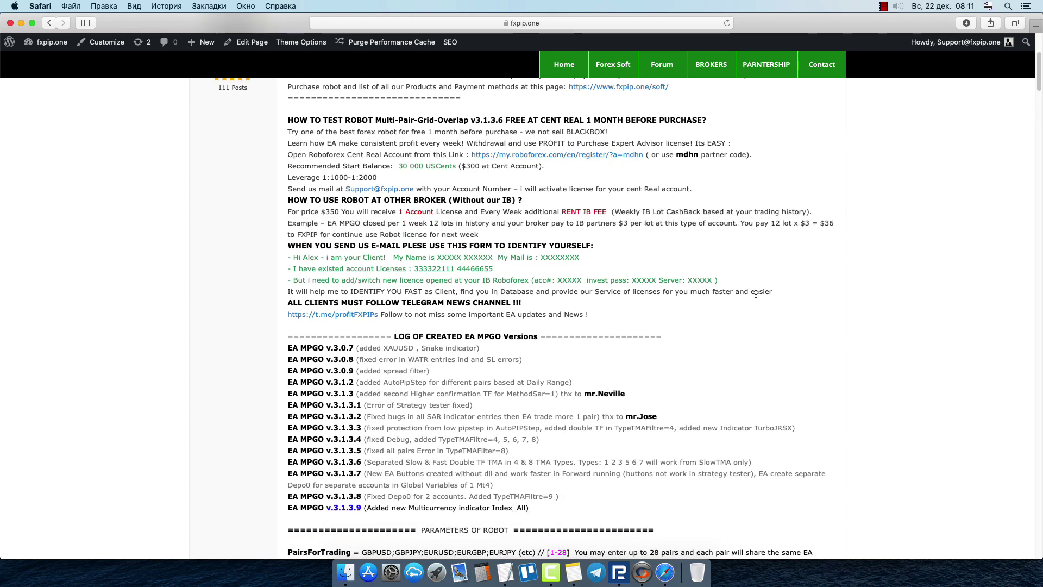
drag(738, 283, 279, 258)
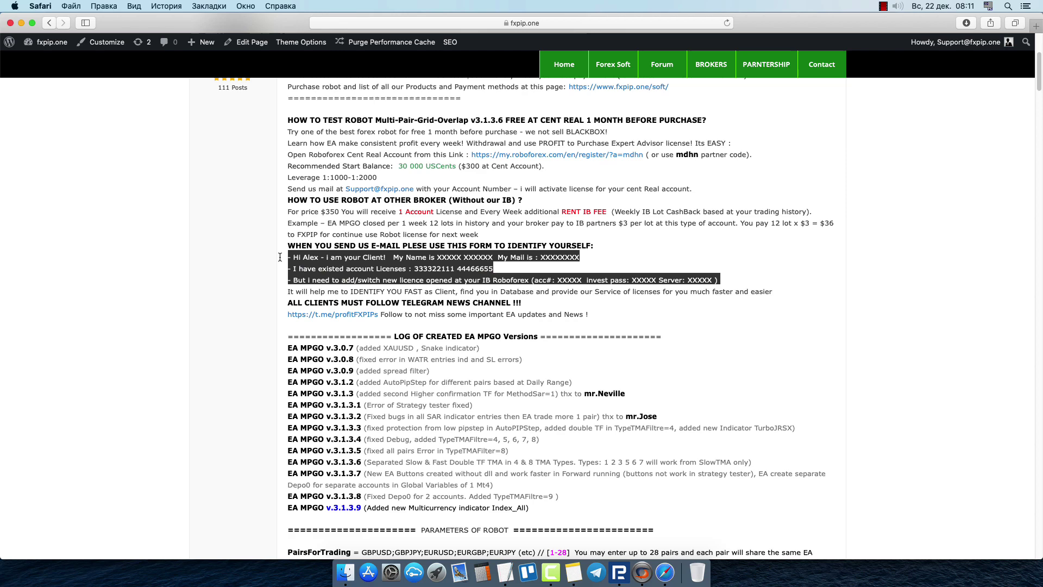
click(508, 274)
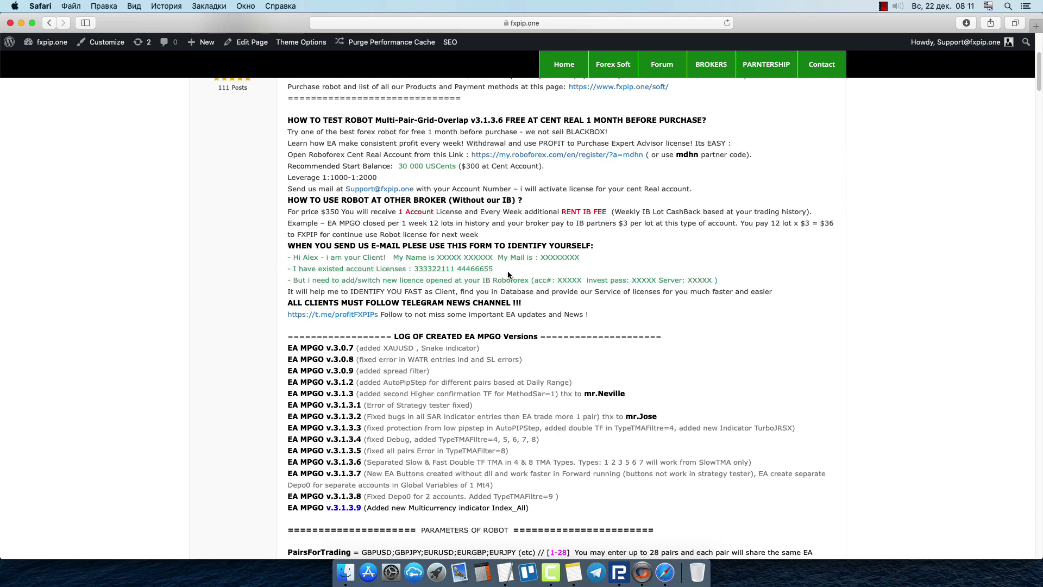
drag(733, 285, 291, 255)
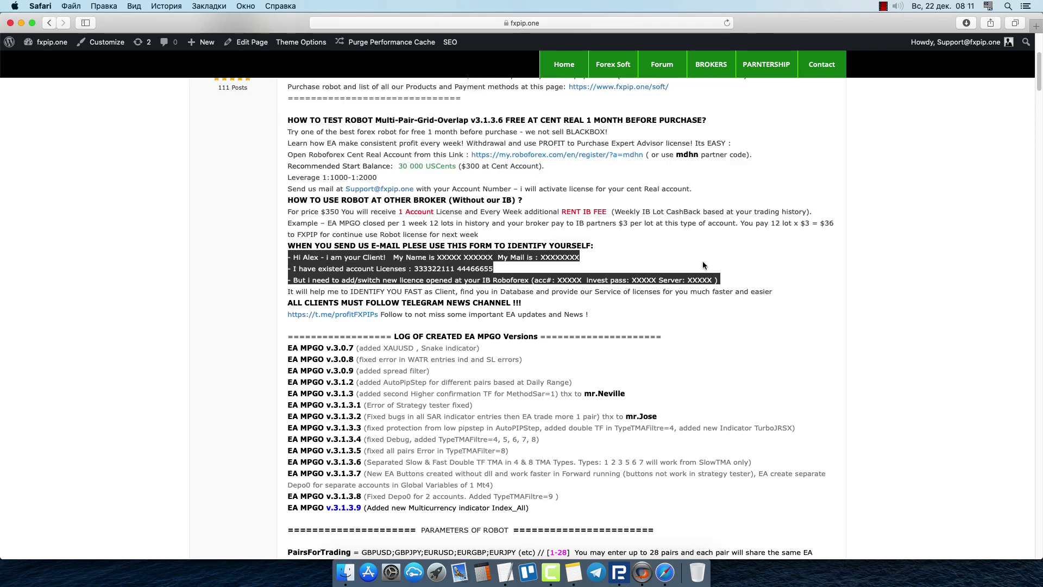
click(685, 269)
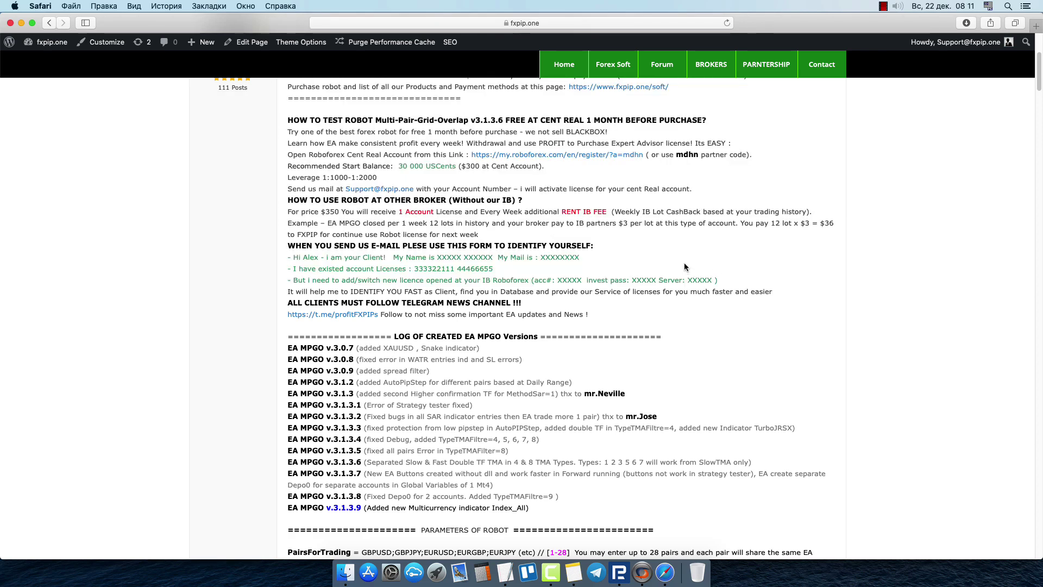
- Point out the EA MPGO version log entries in the first post
scroll(685, 267, down, 2)
scroll(641, 279, down, 3)
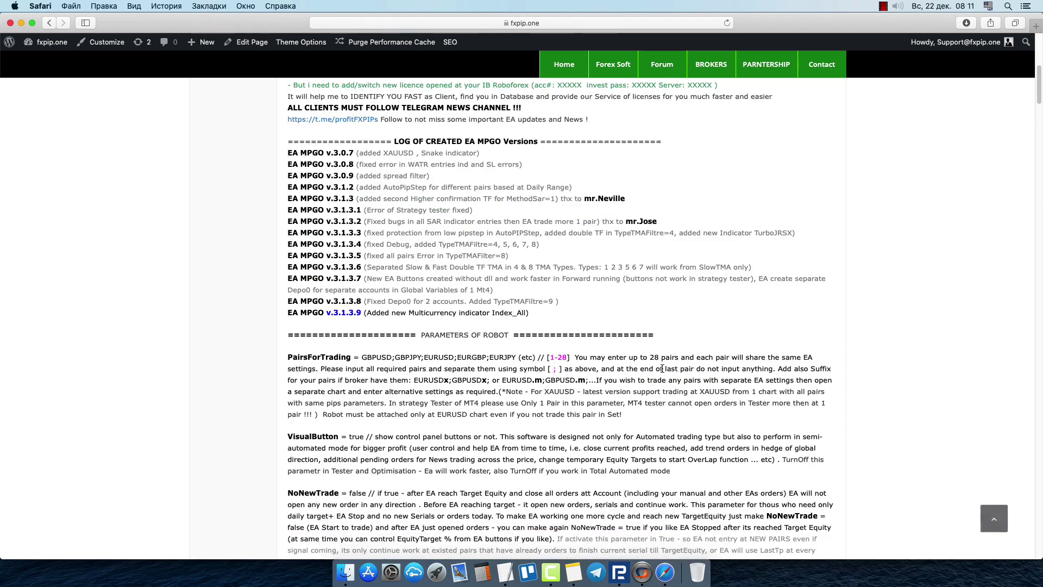
mouse_move(627, 315)
mouse_down()
mouse_move(187, 202)
mouse_move(288, 150)
mouse_up()
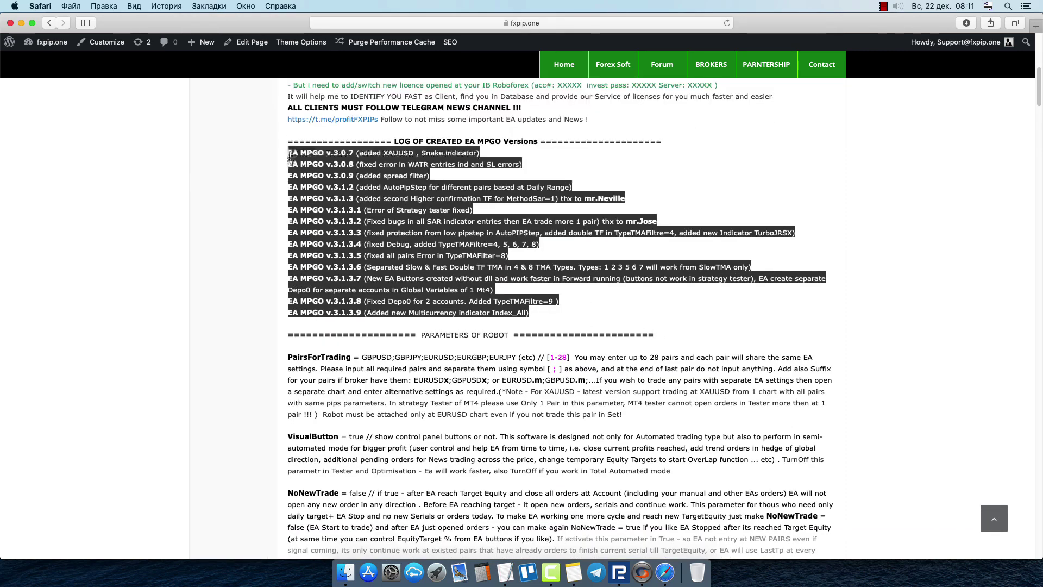
click(395, 190)
- Scroll down to the bottom of the topic's first page
scroll(519, 334, down, 3)
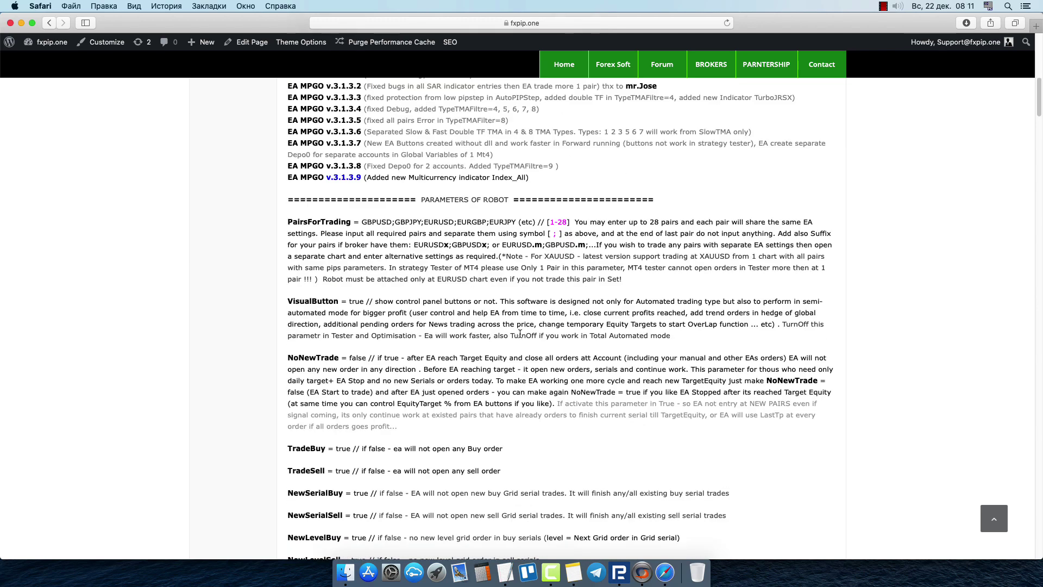
scroll(520, 333, down, 10)
scroll(525, 336, down, 10)
scroll(530, 338, down, 10)
scroll(536, 340, down, 5)
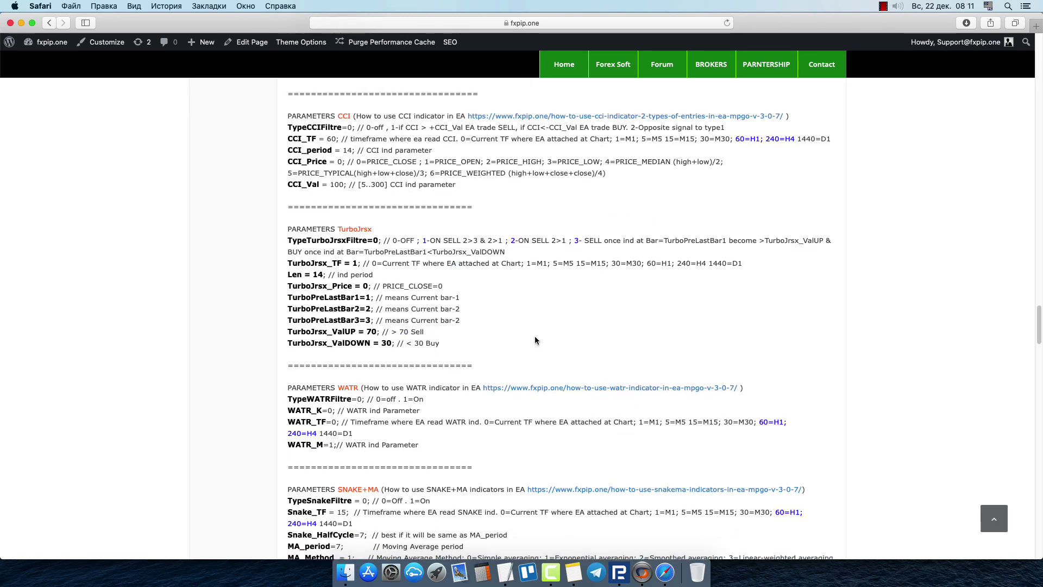
scroll(536, 343, down, 5)
scroll(536, 345, down, 3)
scroll(559, 375, down, 10)
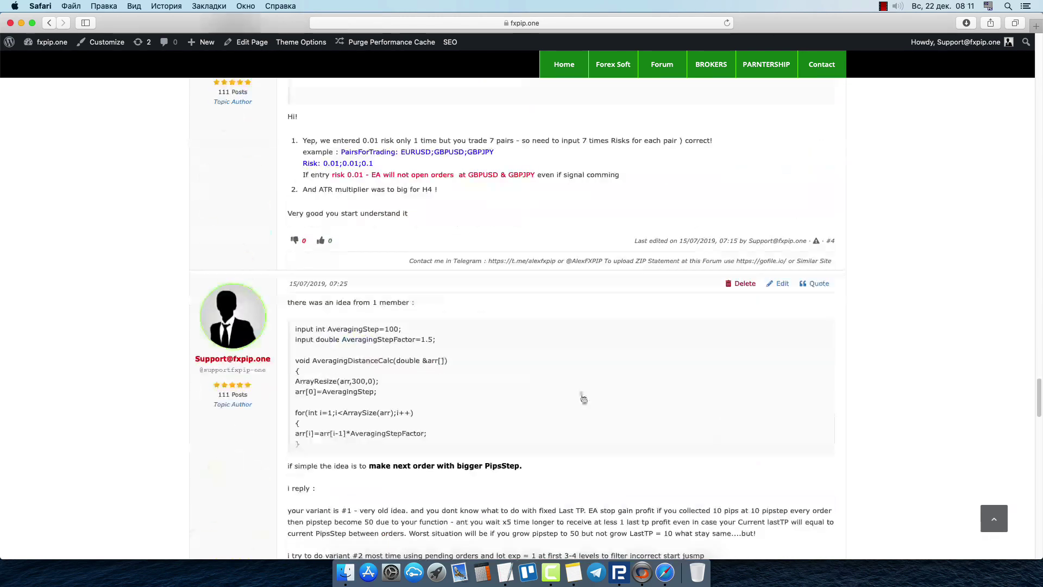
scroll(576, 399, down, 10)
scroll(571, 398, down, 5)
scroll(573, 395, up, 5)
scroll(578, 391, down, 10)
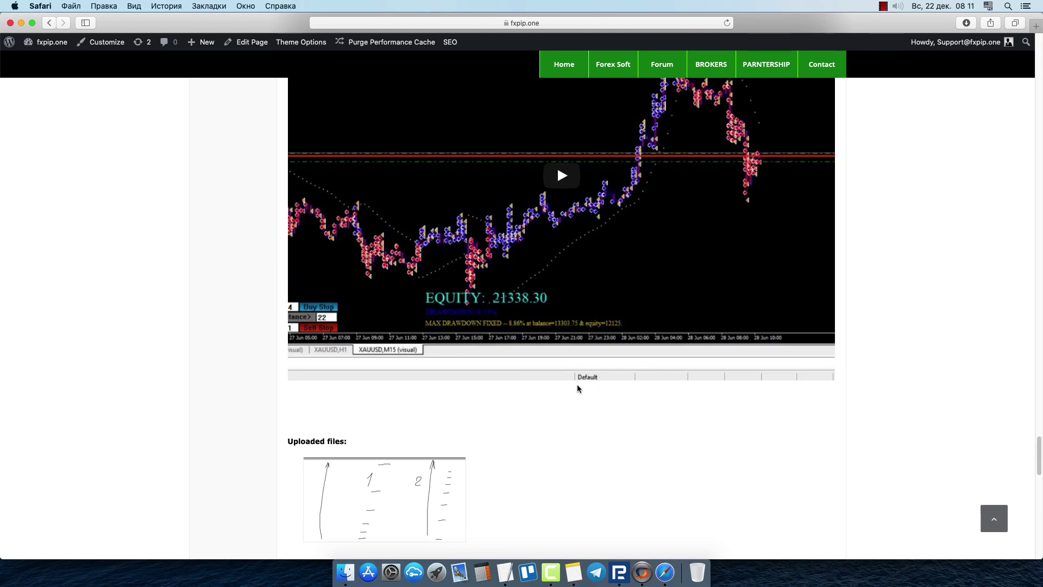
scroll(578, 392, down, 10)
- Jump to the topic's last page, page 26, and skim the latest posts
click(244, 476)
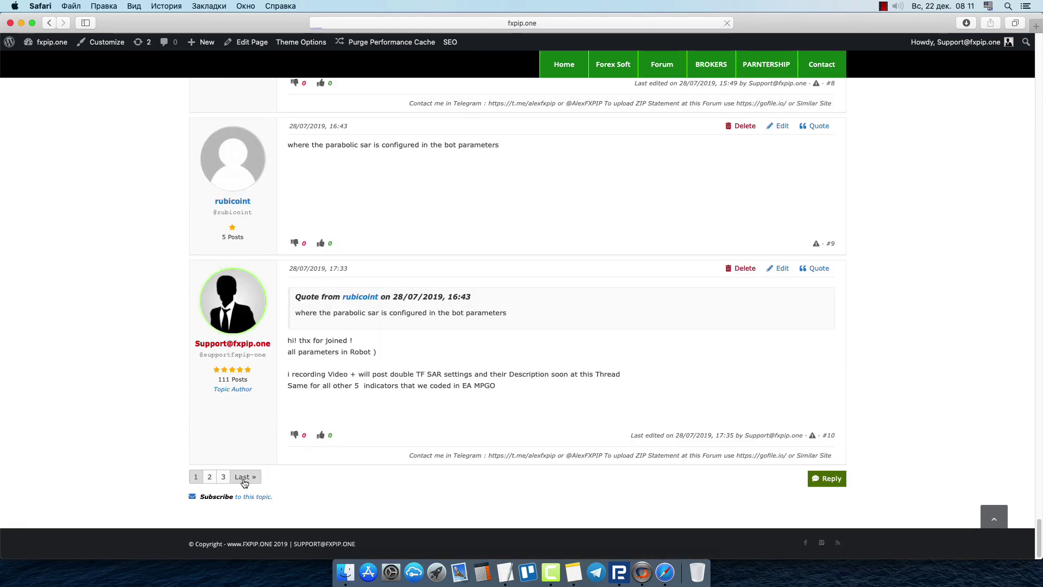
scroll(542, 354, down, 10)
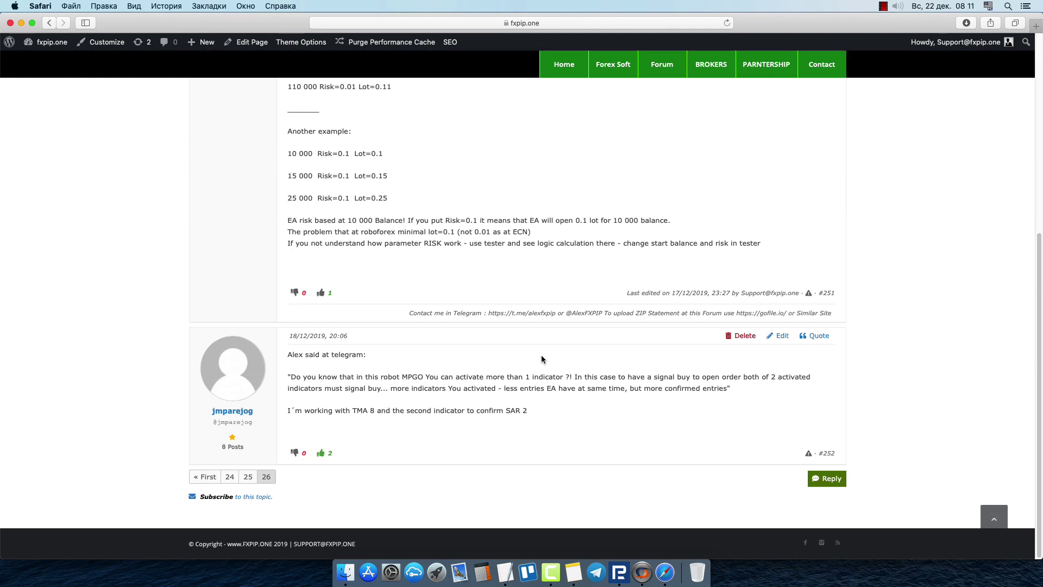
scroll(542, 357, up, 5)
scroll(543, 357, up, 3)
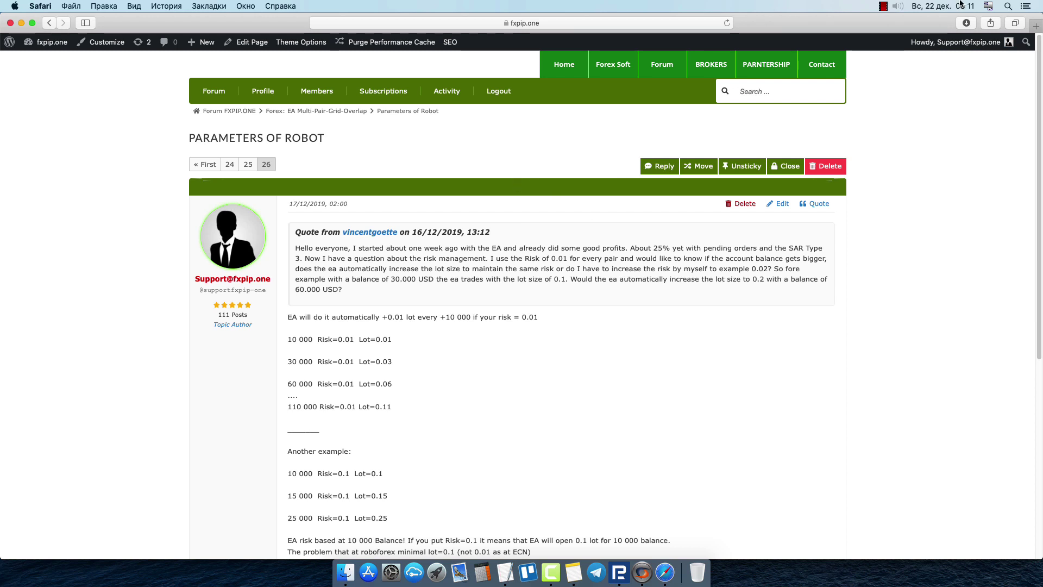
click(883, 6)
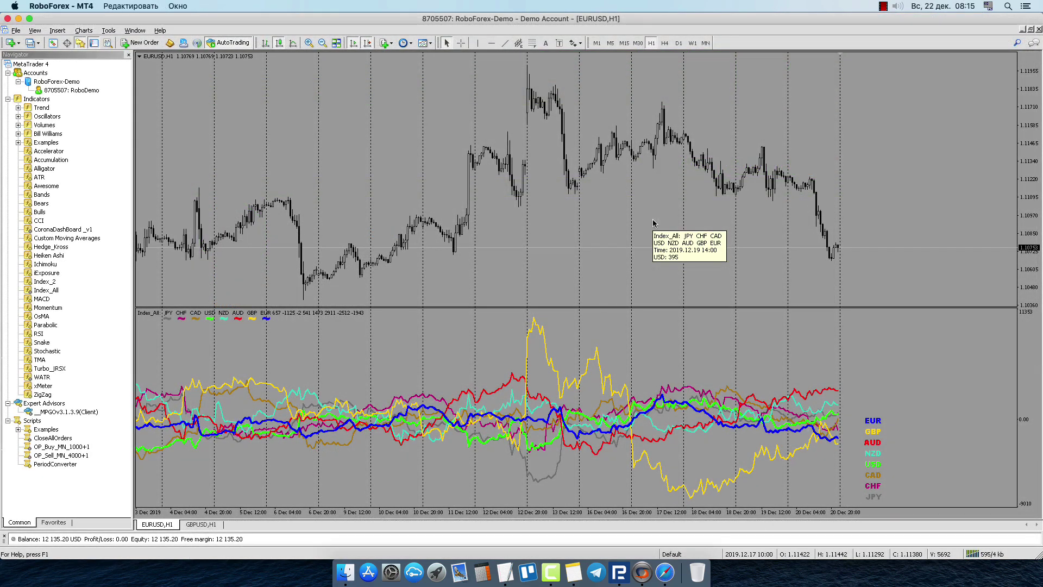
- Open the _MPGOv3.1.3.9(Client) inputs from Navigator and change StartLot and ExMinLot to 0.1
double_click(84, 413)
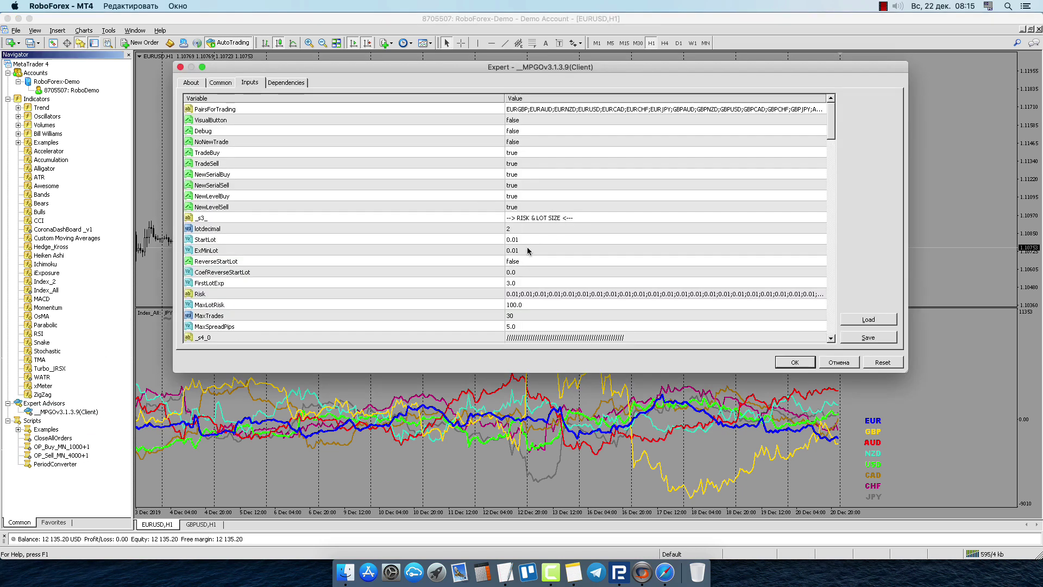
double_click(530, 239)
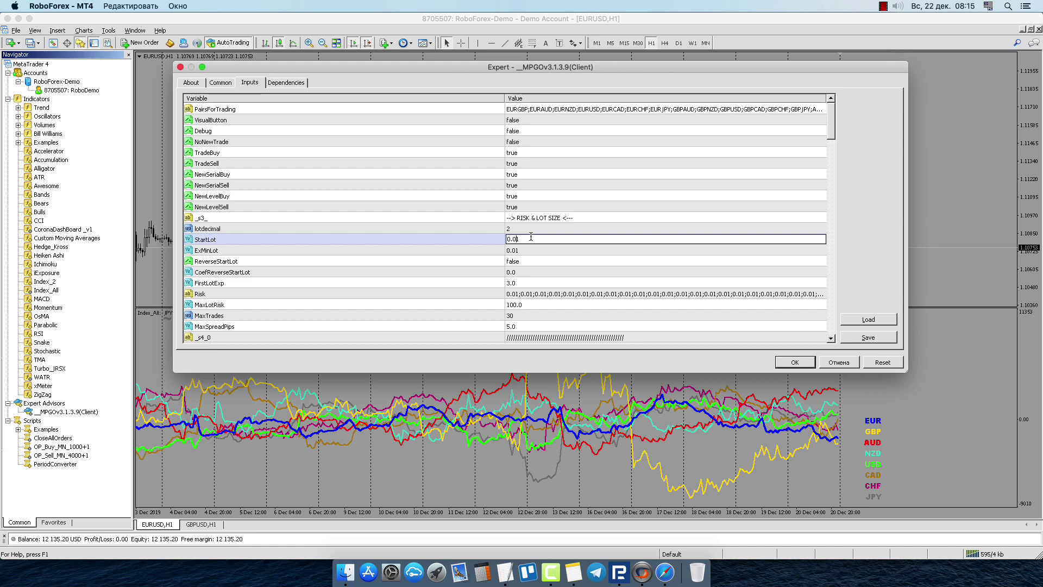
text(0.1)
key(Return)
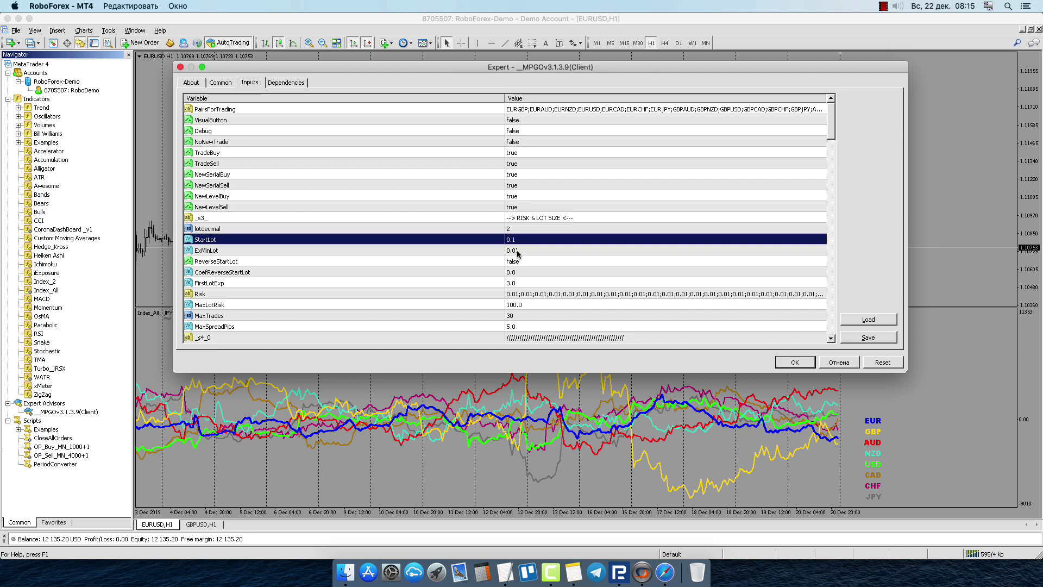
double_click(519, 250)
click(519, 250)
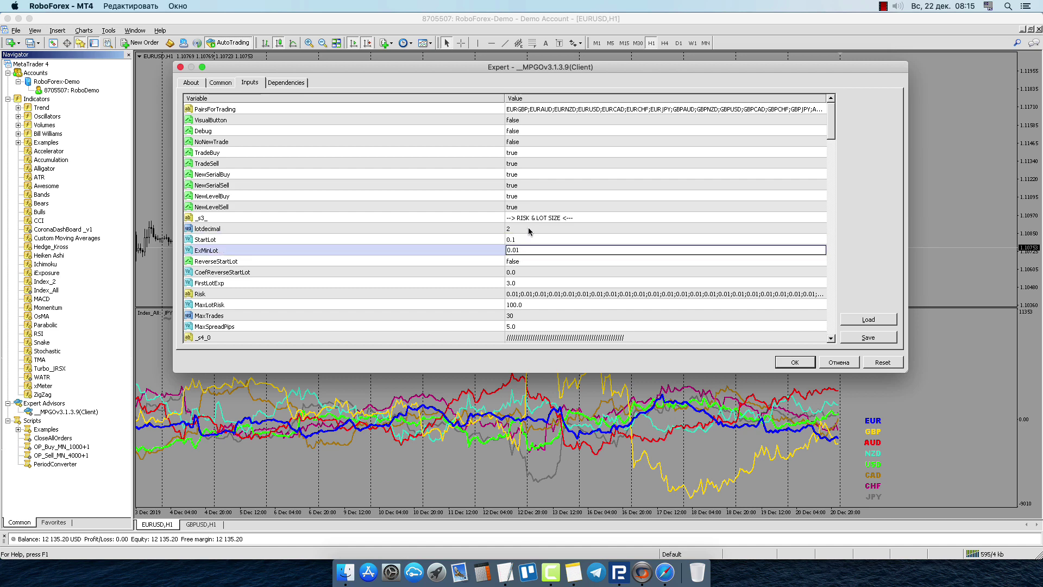
key(BackSpace)
key(Return)
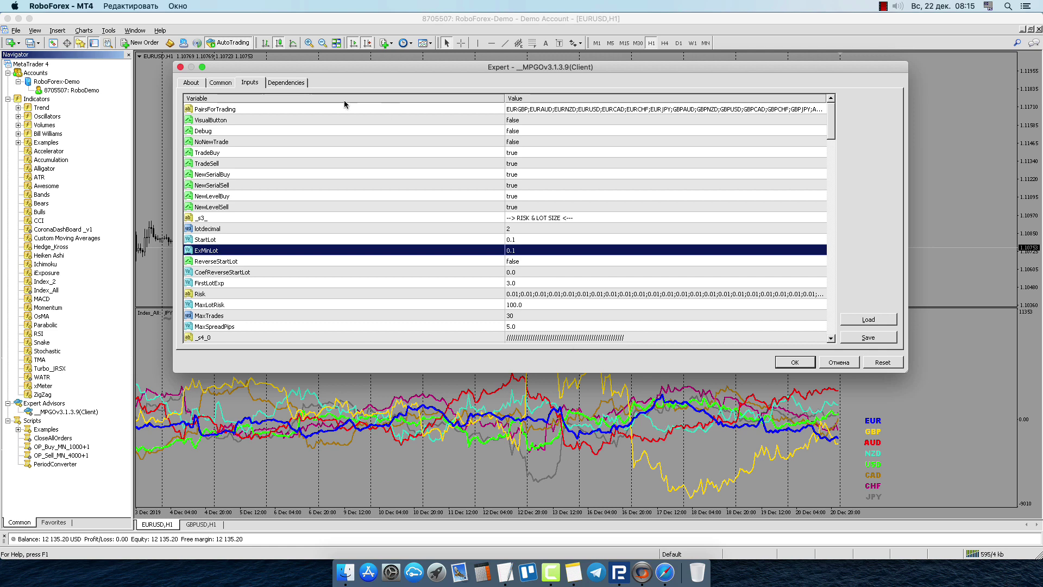
- Review the StartLot, VisualButton and PairsForTrading settings in the expert's inputs
click(526, 239)
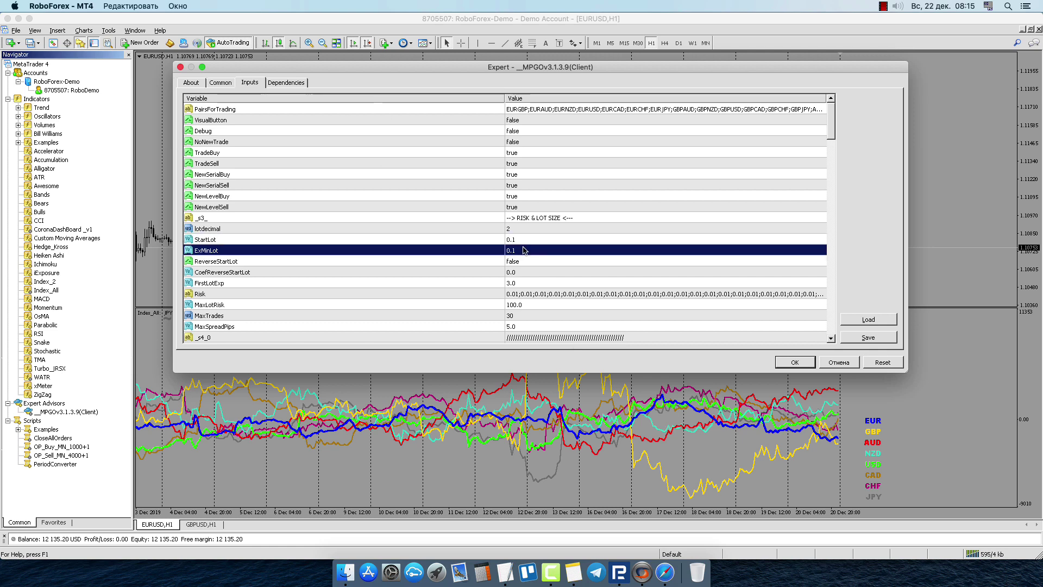
click(884, 6)
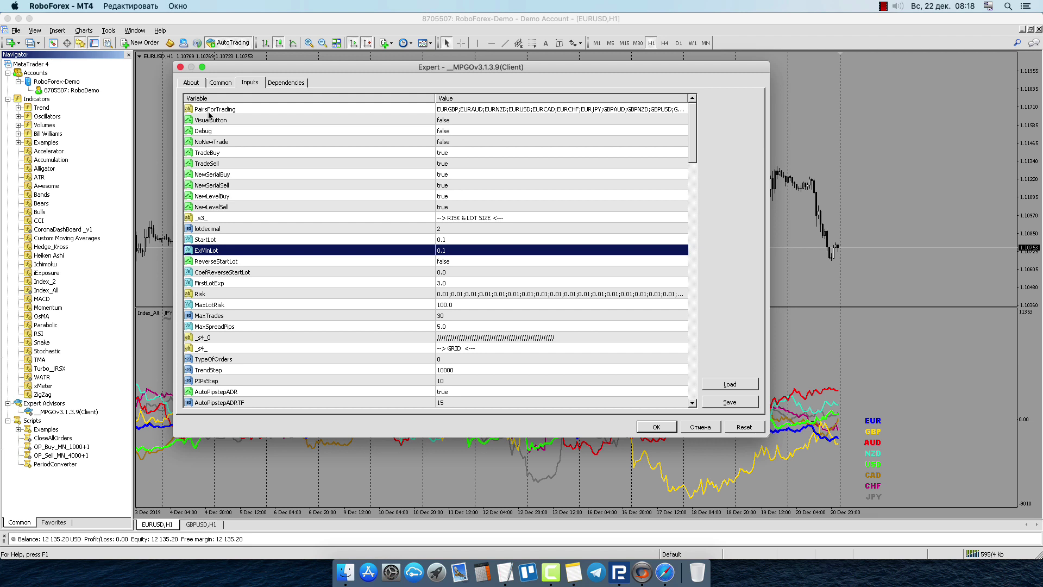
click(206, 120)
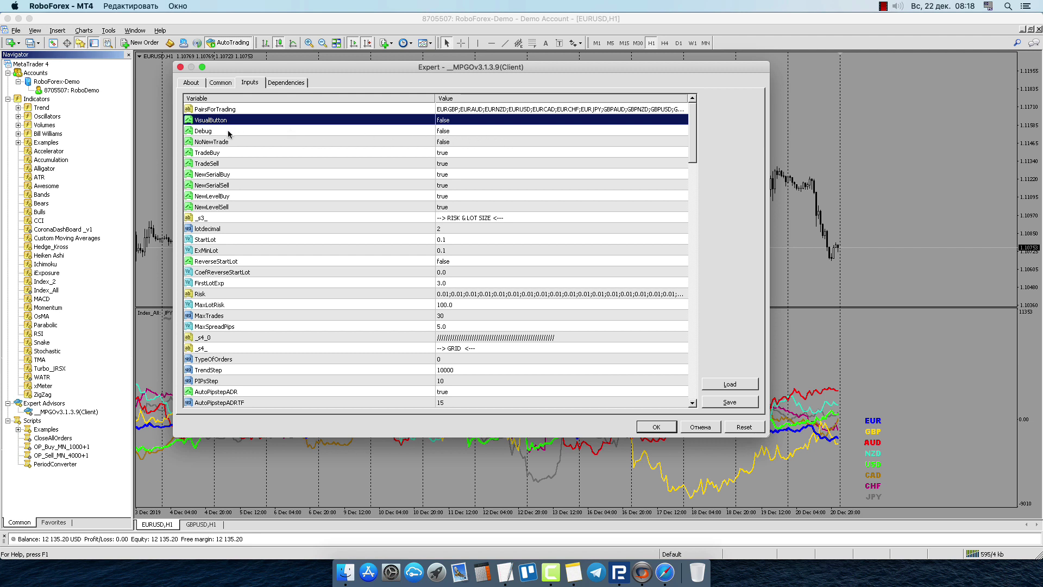
click(361, 111)
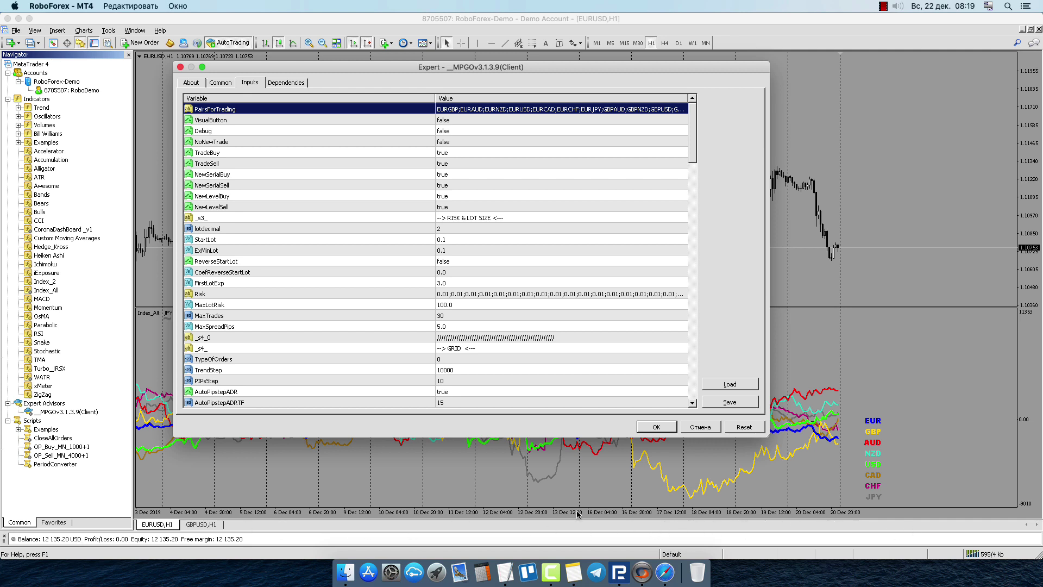
- Try long-only and short-only positions on the Common tab, then keep Long & Short allowed
click(197, 84)
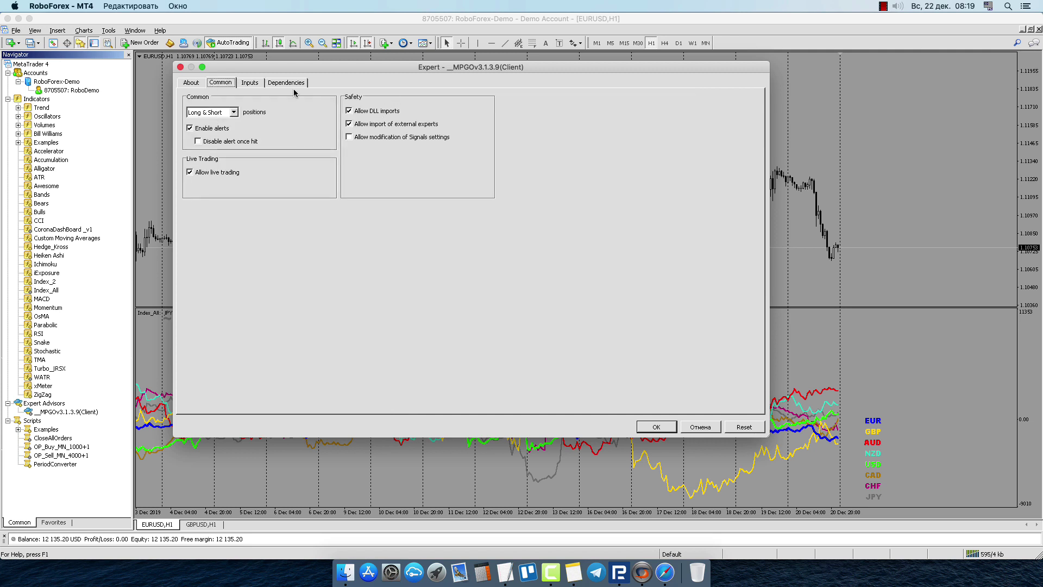
click(211, 112)
click(211, 112)
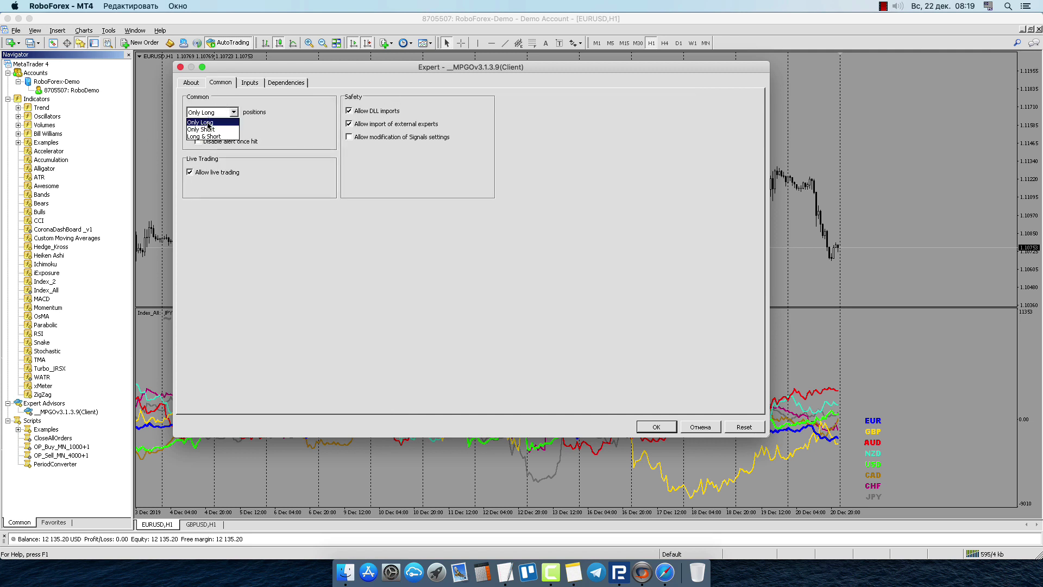
click(206, 136)
click(233, 112)
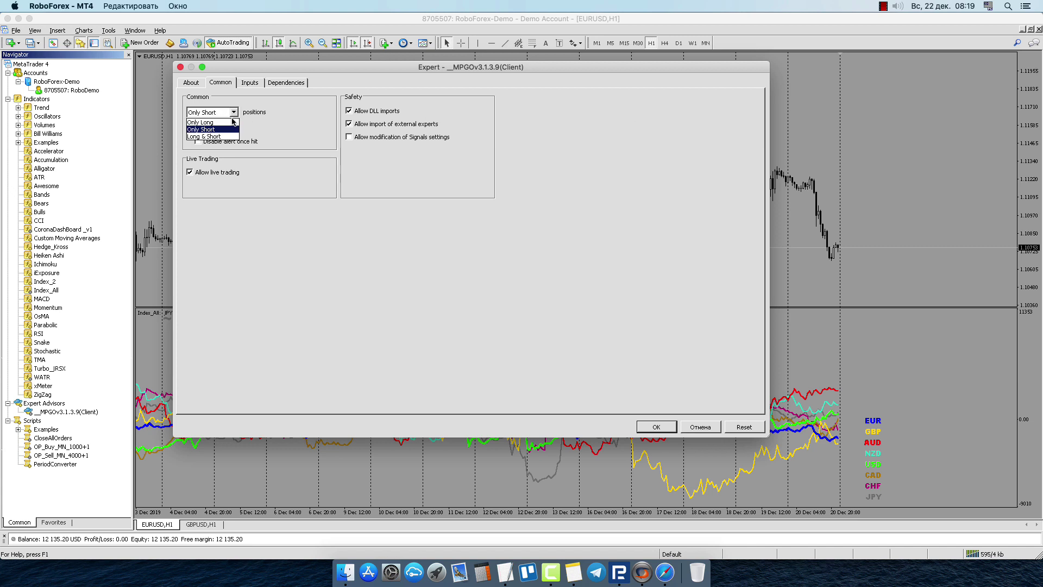
click(221, 137)
click(250, 83)
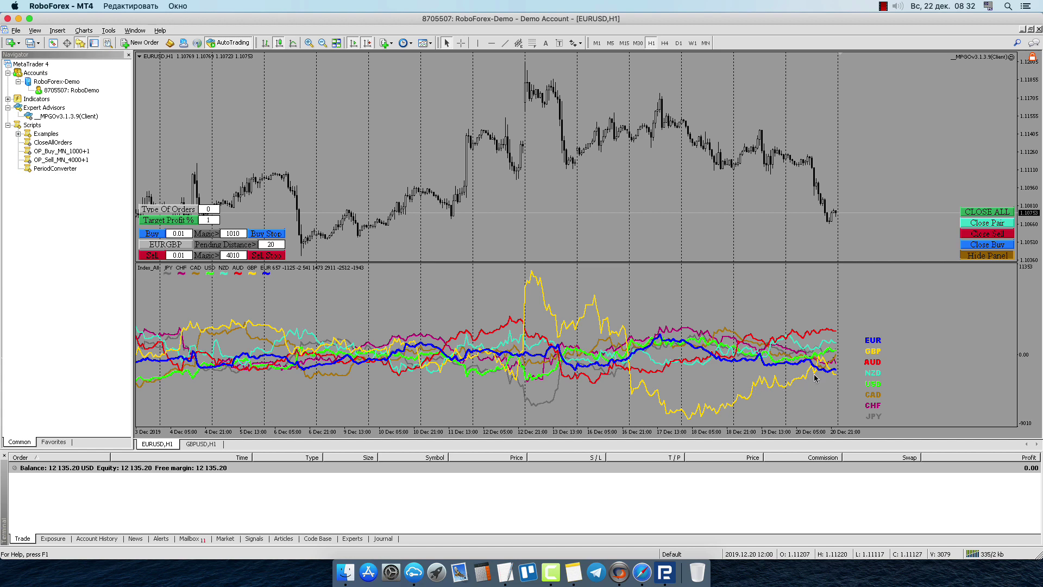
- Switch the EURUSD chart to the M15 timeframe
click(625, 43)
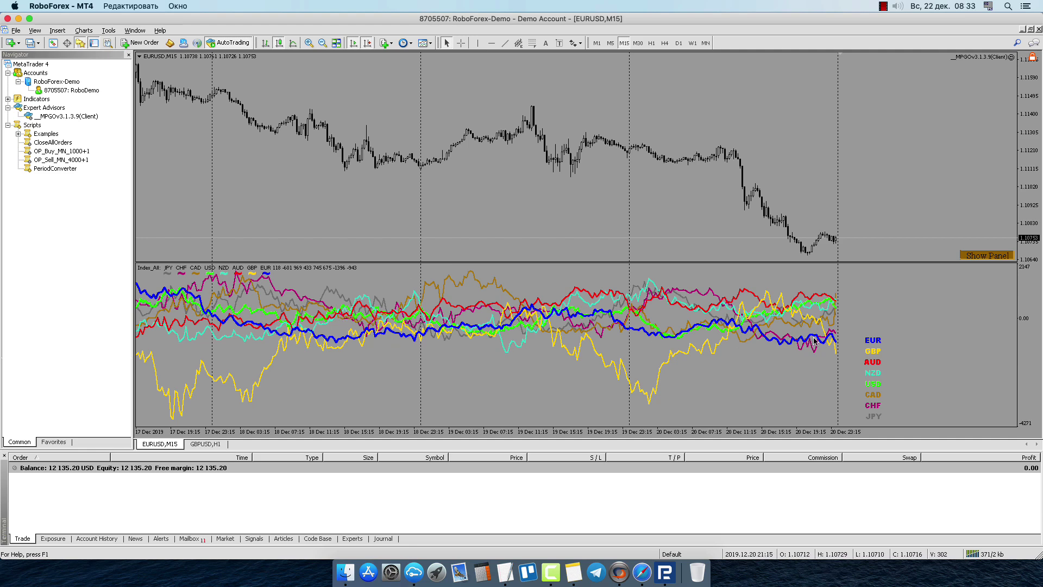
right_click(433, 90)
mouse_move(473, 176)
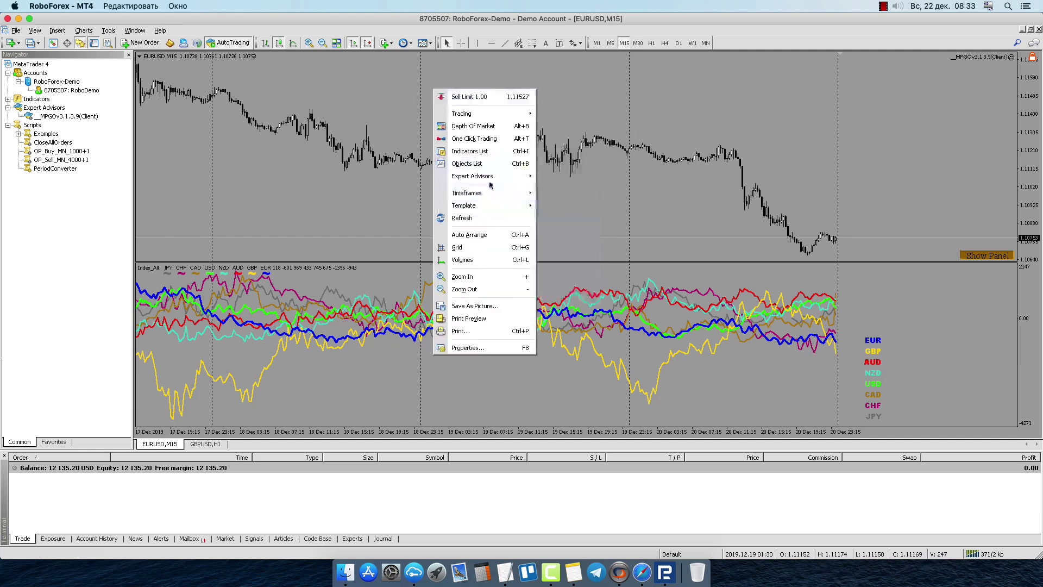
click(569, 176)
scroll(506, 296, down, 5)
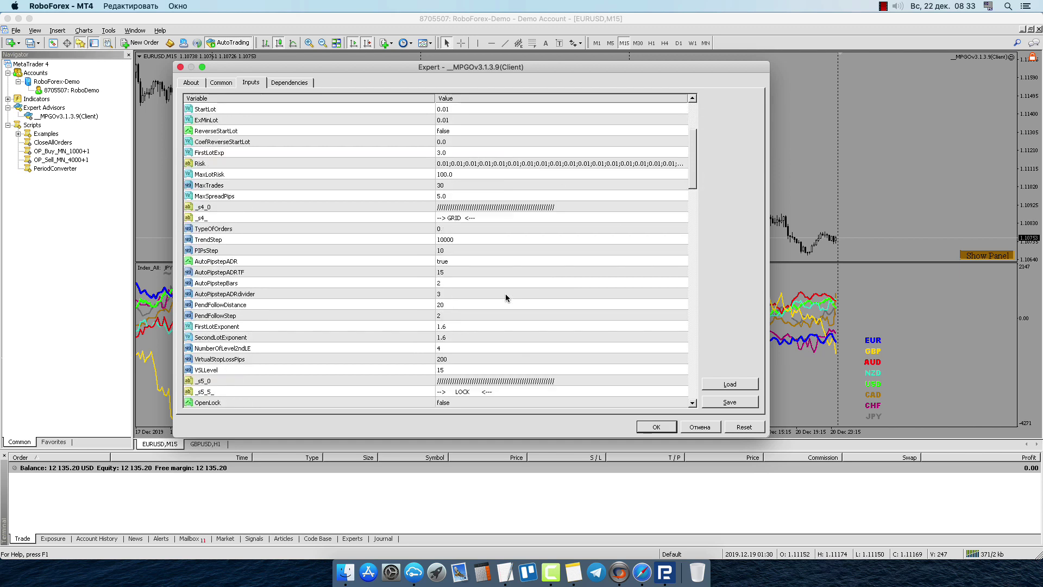
click(453, 196)
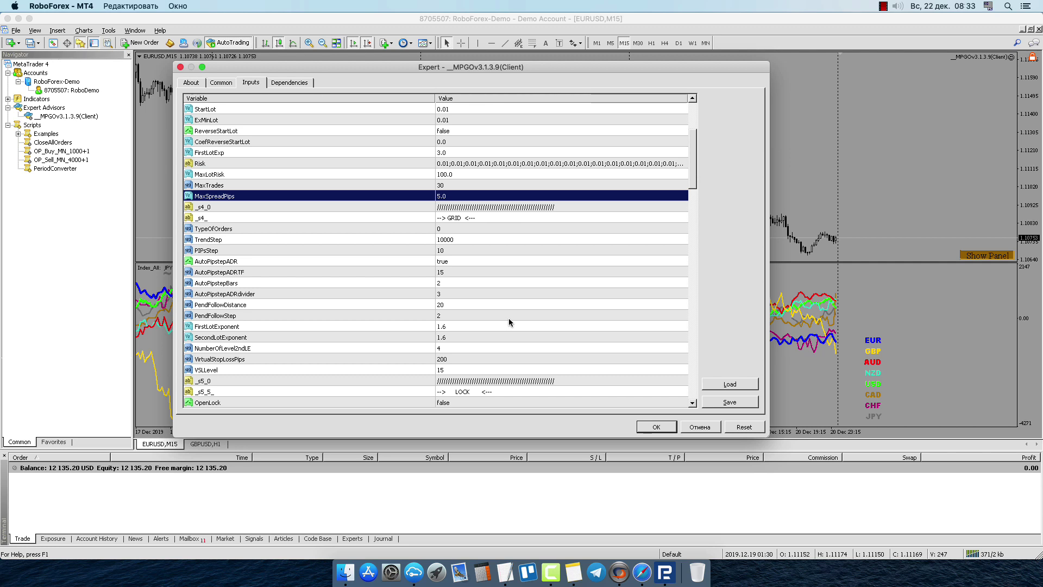
double_click(457, 197)
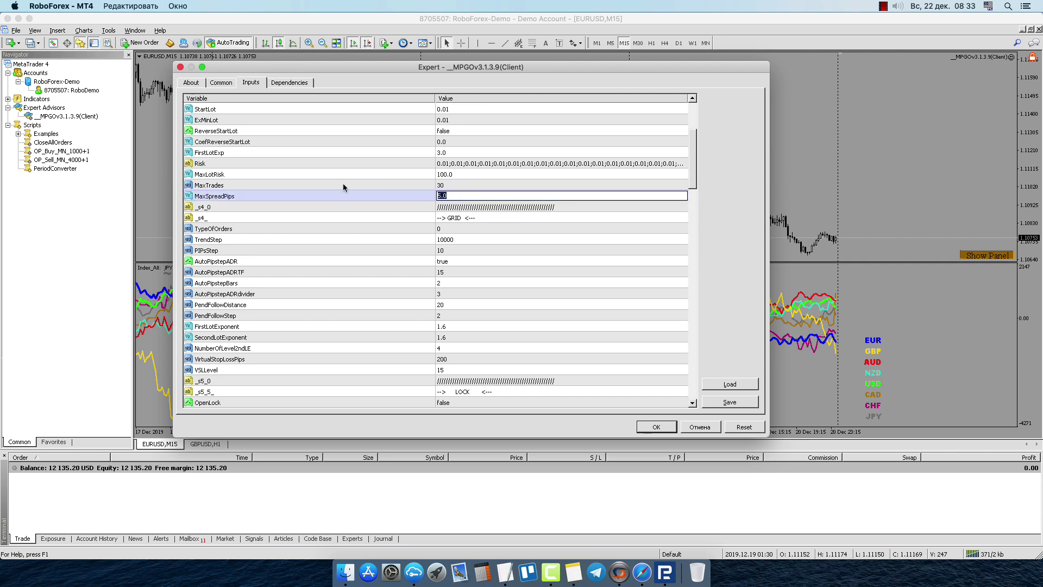
text(4.5)
key(BackSpace)
key(BackSpace)
key(BackSpace)
key(Escape)
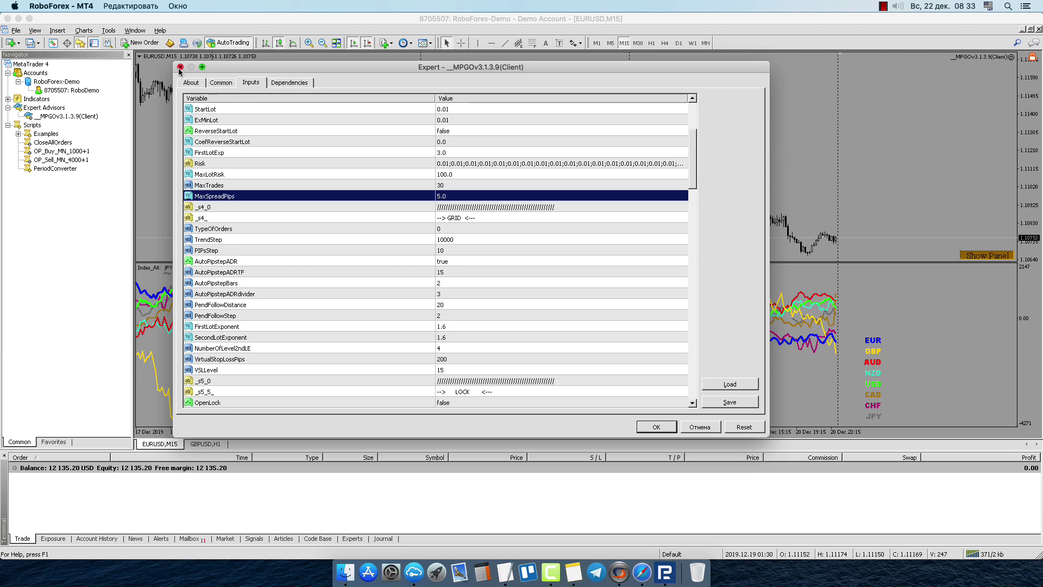
click(180, 67)
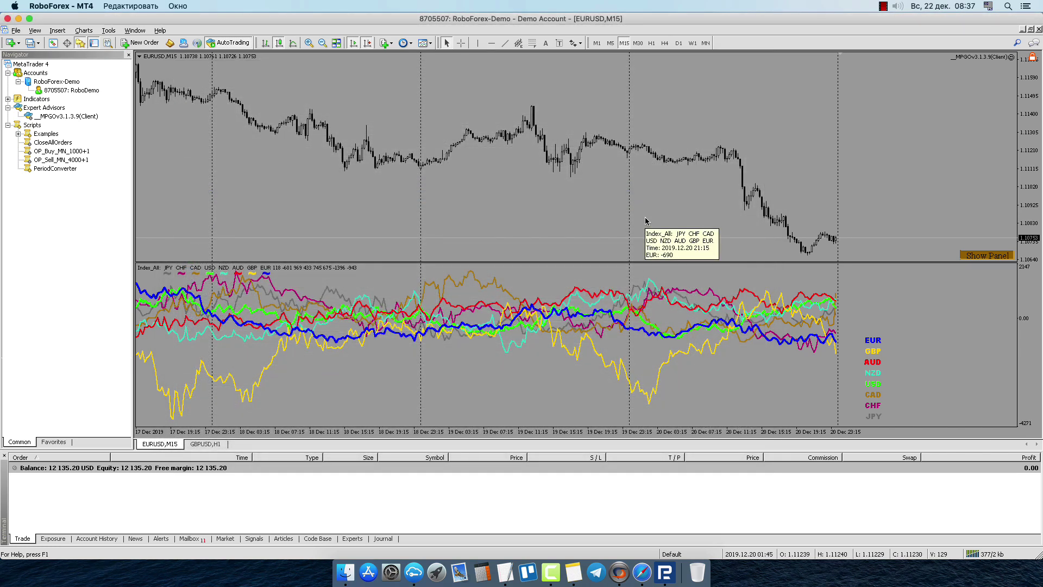
mouse_move(645, 220)
click(40, 247)
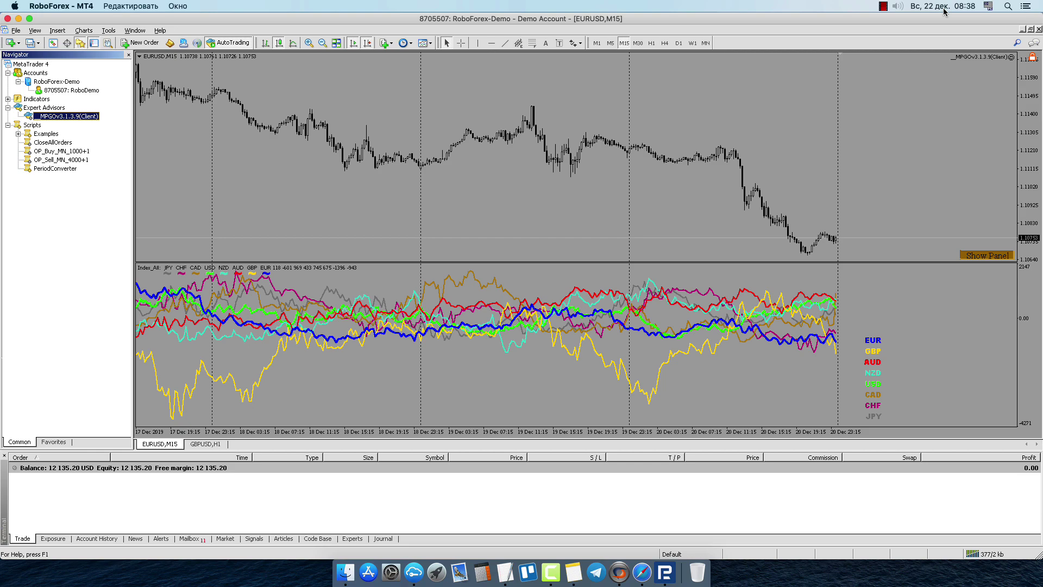
click(883, 7)
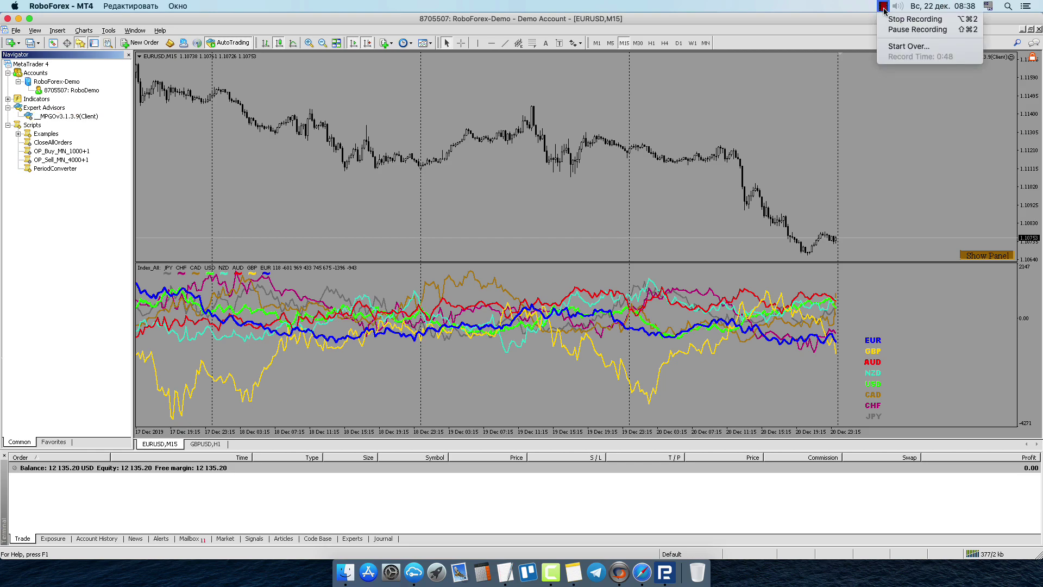